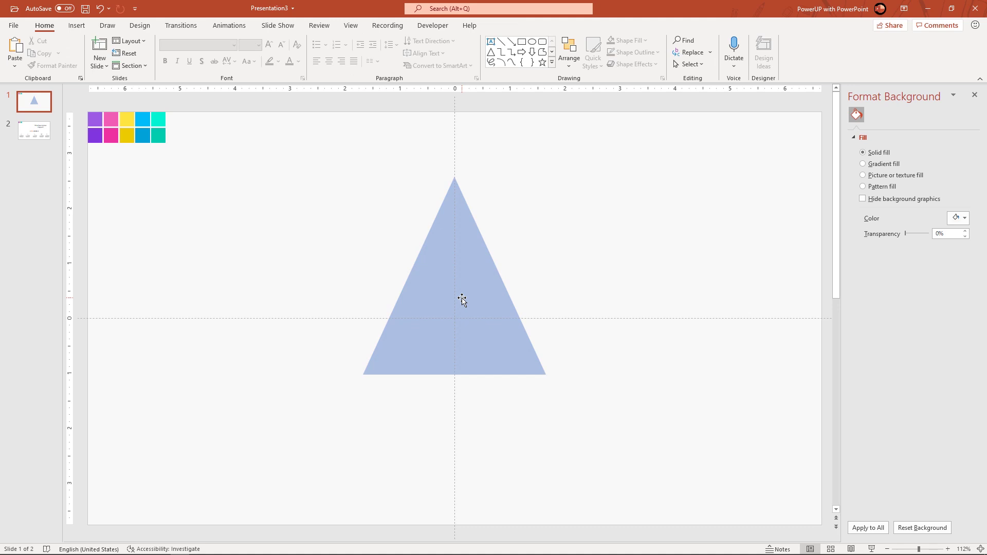
- Duplicate the triangle, stretch the copy wide and flat, and lower it to the centre
{"action": "key", "text": "ctrl+d"}
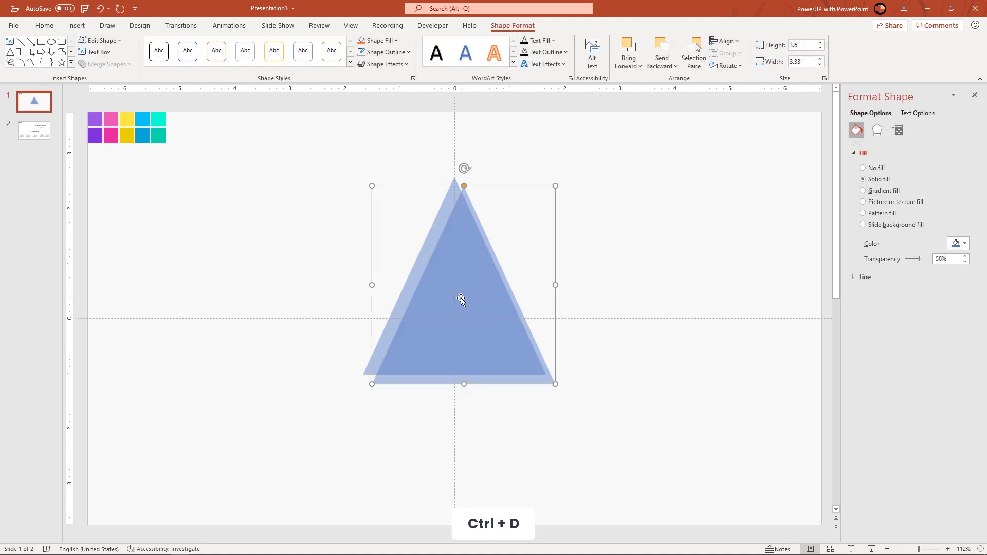
{"action": "left_click_drag", "start_coordinate": [559, 285], "coordinate": [768, 269]}
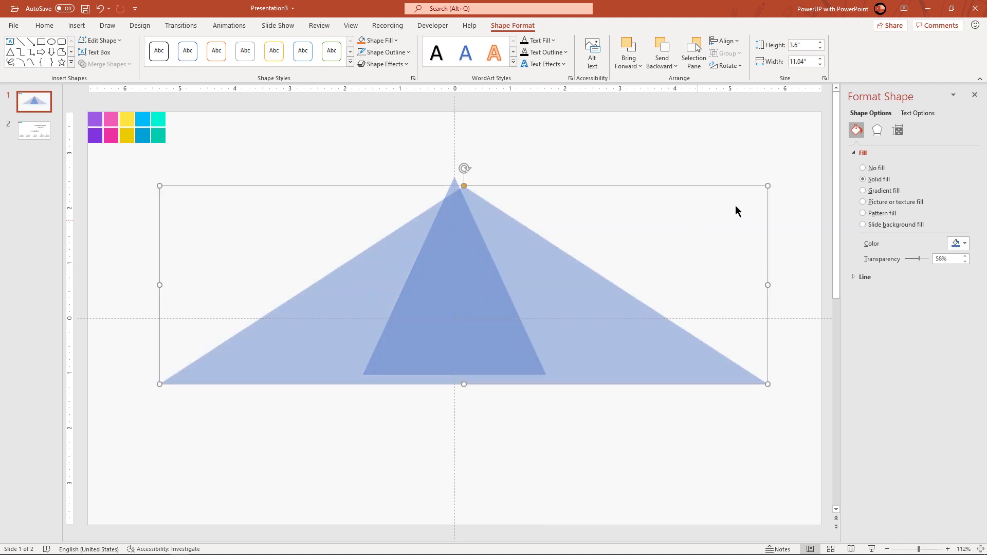
{"action": "left_click_drag", "start_coordinate": [769, 185], "coordinate": [760, 249]}
{"action": "left_click_drag", "start_coordinate": [520, 332], "coordinate": [515, 406]}
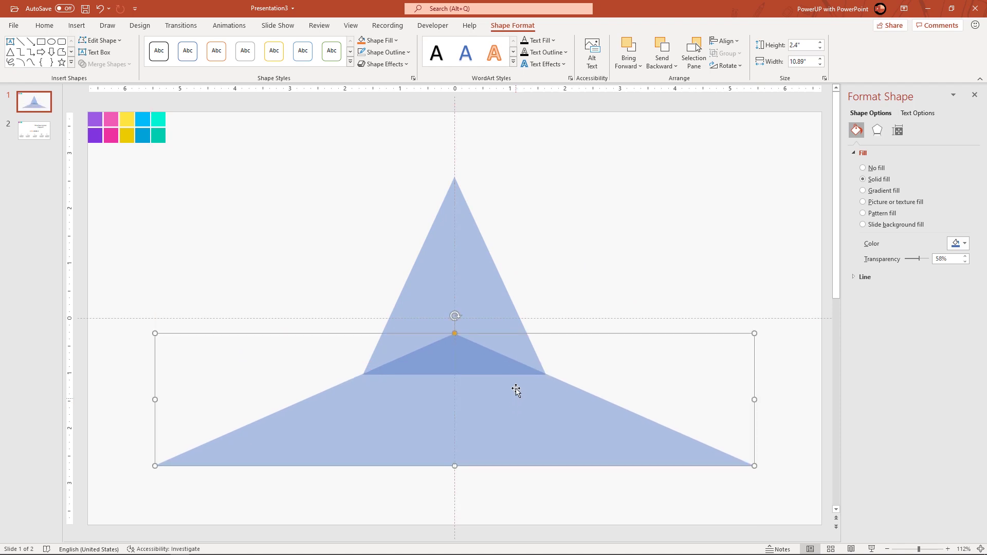
- Subtract the wide triangle from the tall one, leaving a 3.58 by 3.31 in arrowhead
{"action": "left_click", "coordinate": [486, 269]}
{"action": "left_click", "coordinate": [492, 393], "text": "ctrl"}
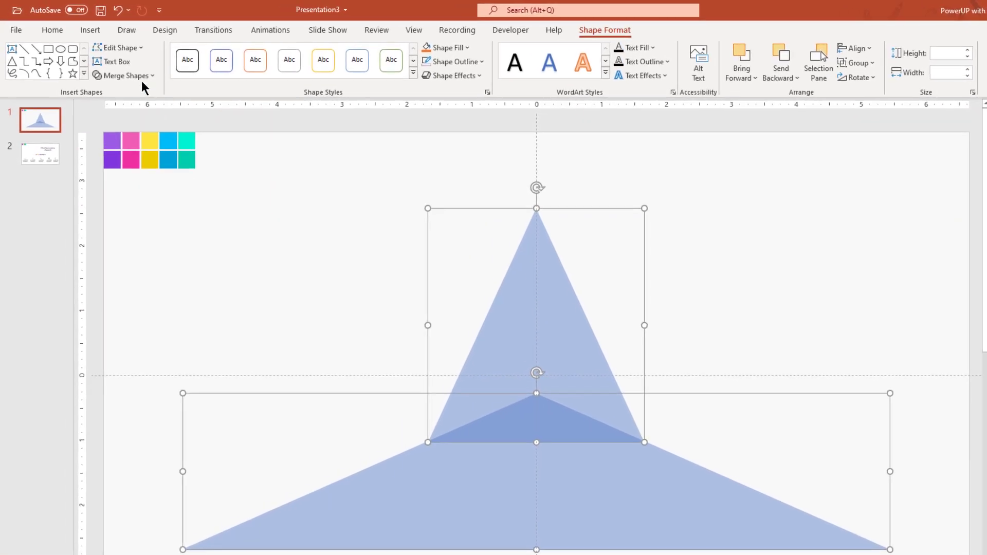
{"action": "left_click", "coordinate": [117, 65]}
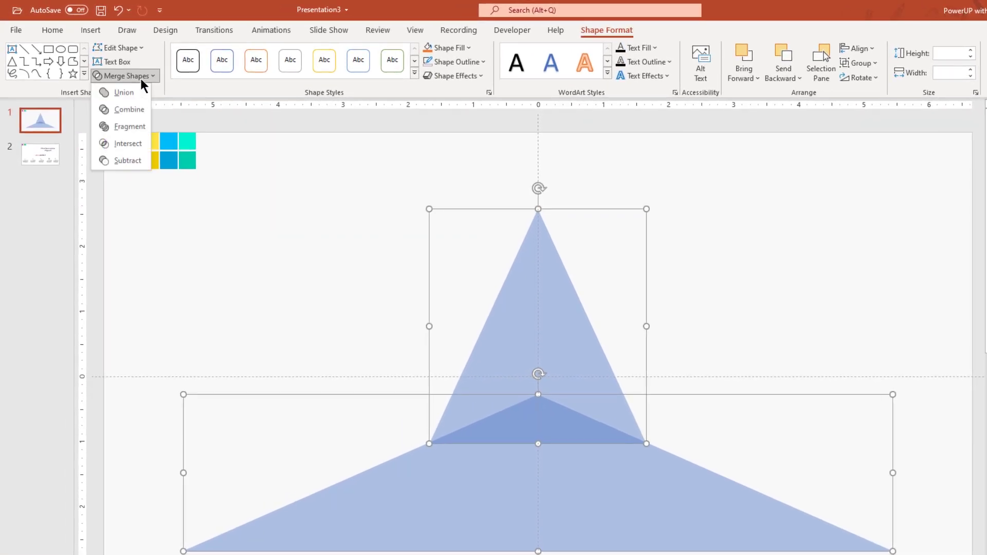
{"action": "left_click", "coordinate": [127, 160]}
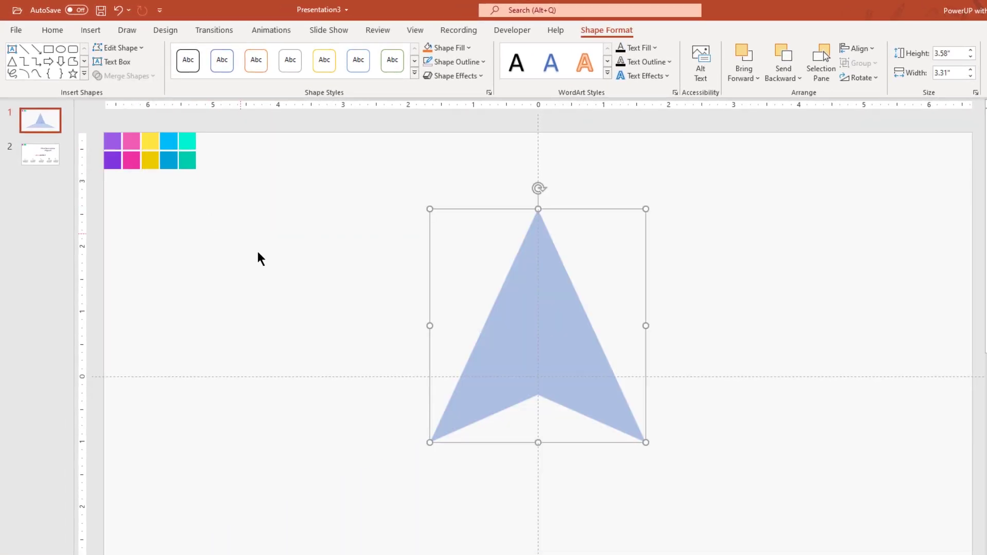
{"action": "left_click", "coordinate": [284, 278]}
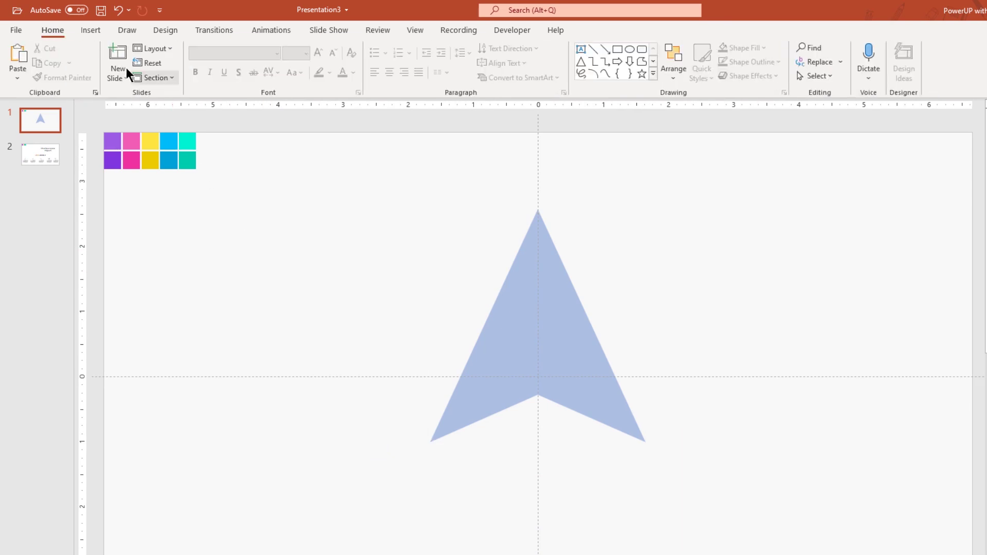
- Draw a rectangle over the arrowhead's right half and subtract it, keeping the left half
{"action": "left_click", "coordinate": [97, 29]}
{"action": "left_click", "coordinate": [198, 79]}
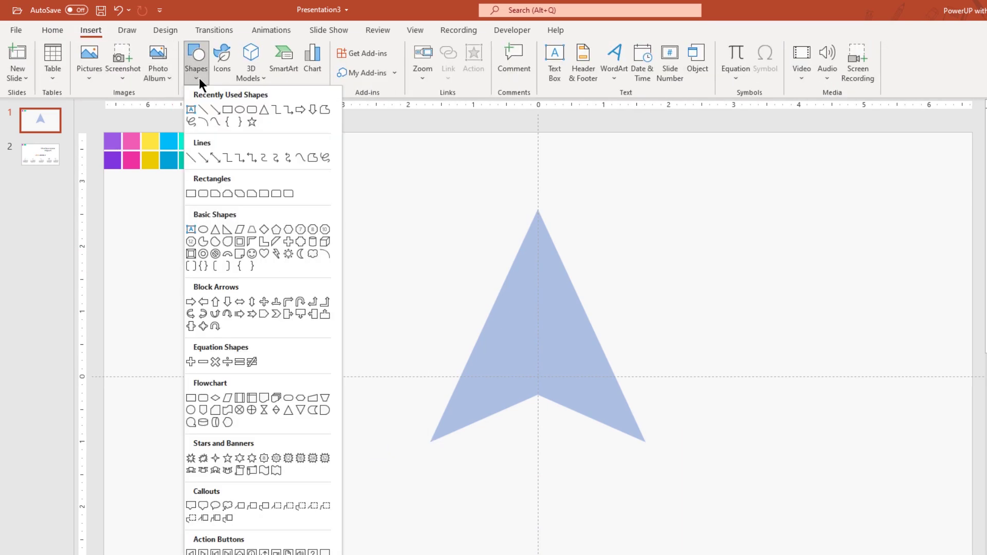
{"action": "left_click", "coordinate": [226, 109]}
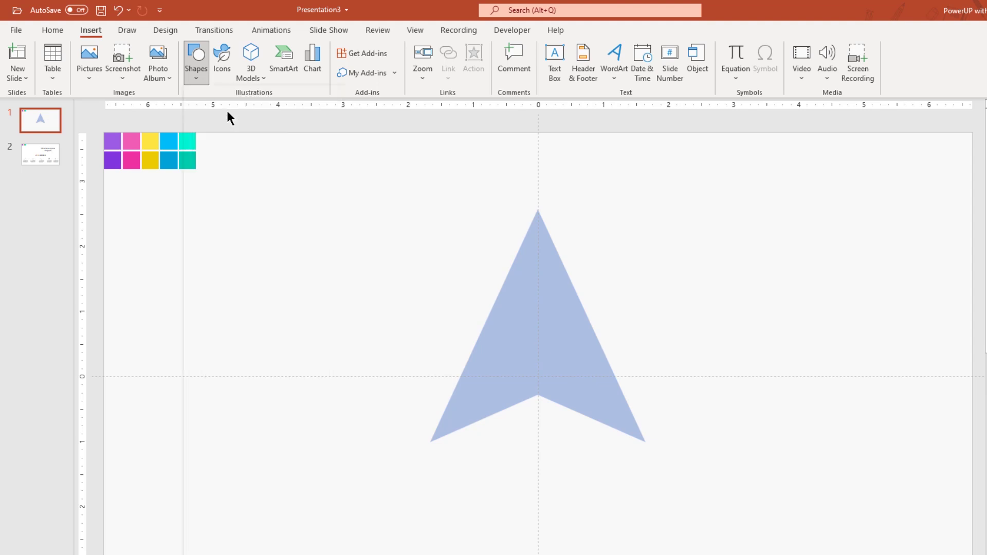
{"action": "left_click_drag", "start_coordinate": [695, 500], "coordinate": [538, 169]}
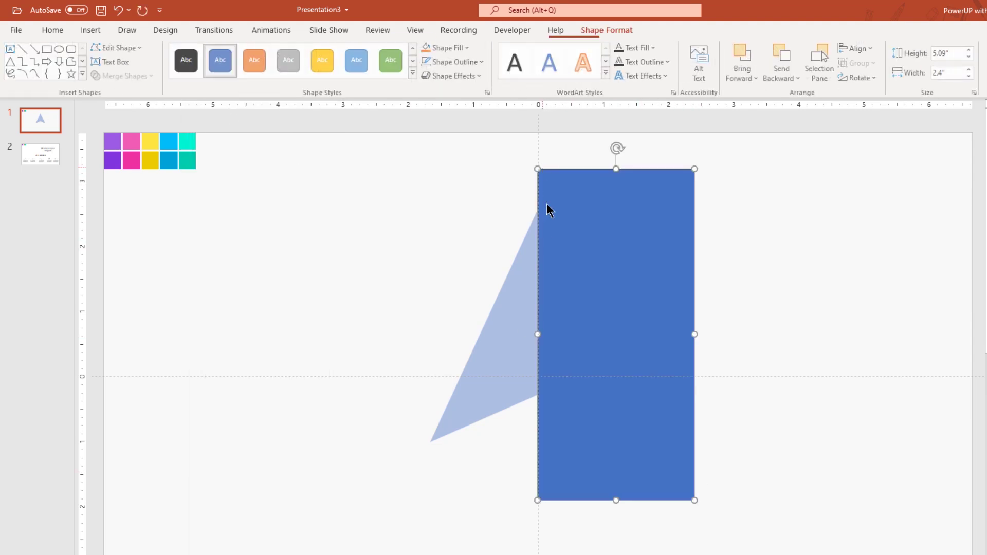
{"action": "left_click", "coordinate": [510, 333]}
{"action": "left_click", "coordinate": [663, 298], "text": "ctrl"}
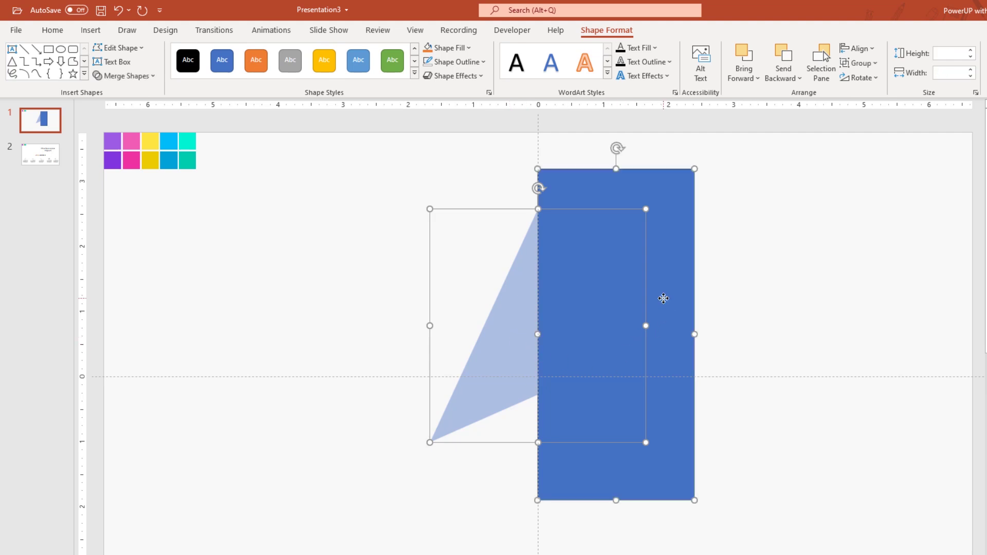
{"action": "left_click", "coordinate": [145, 77]}
{"action": "left_click", "coordinate": [120, 159]}
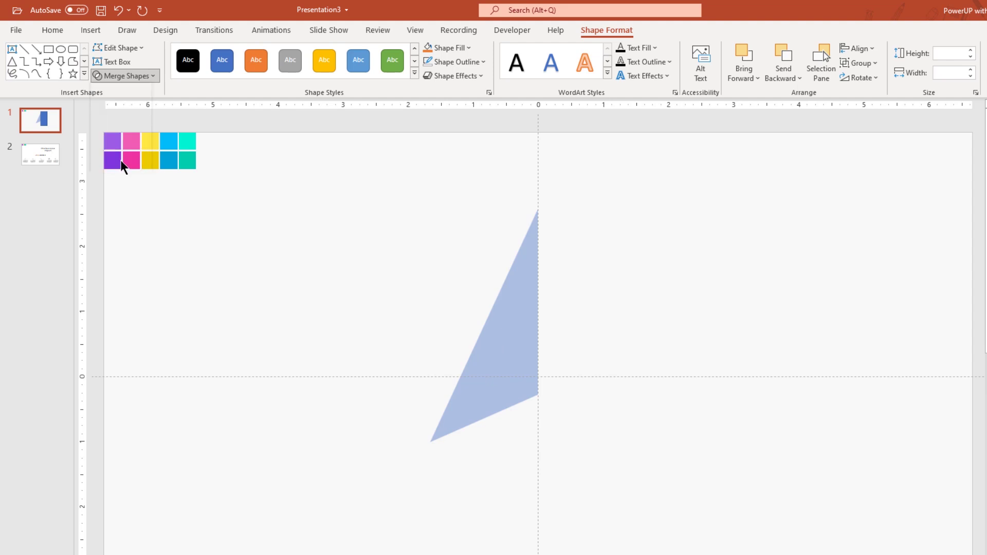
- Duplicate the left half, flip it horizontally, join the halves, and set both to 0% transparency
{"action": "double_click", "coordinate": [488, 371]}
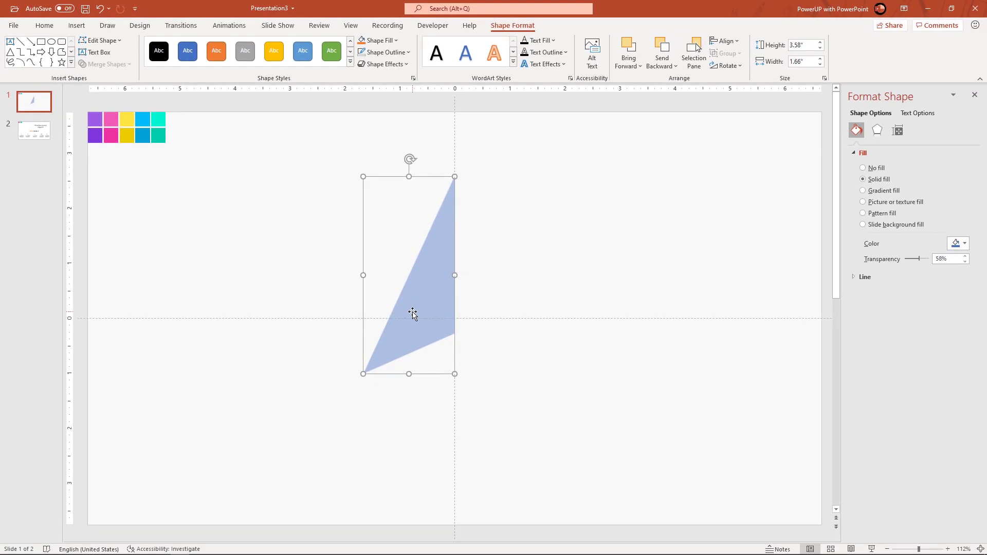
{"action": "key", "text": "ctrl+d"}
{"action": "left_click_drag", "start_coordinate": [425, 319], "coordinate": [521, 317]}
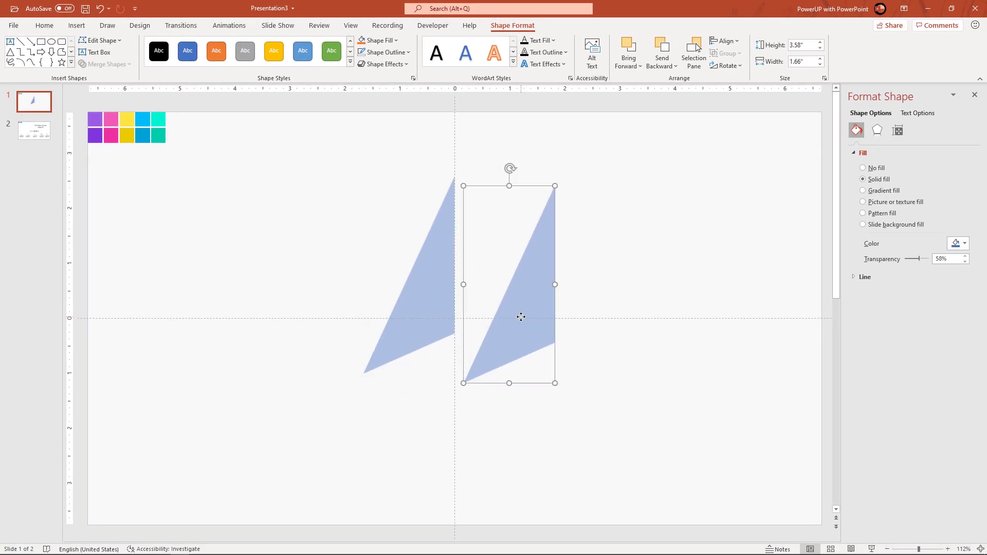
{"action": "left_click", "coordinate": [727, 66]}
{"action": "left_click", "coordinate": [733, 126]}
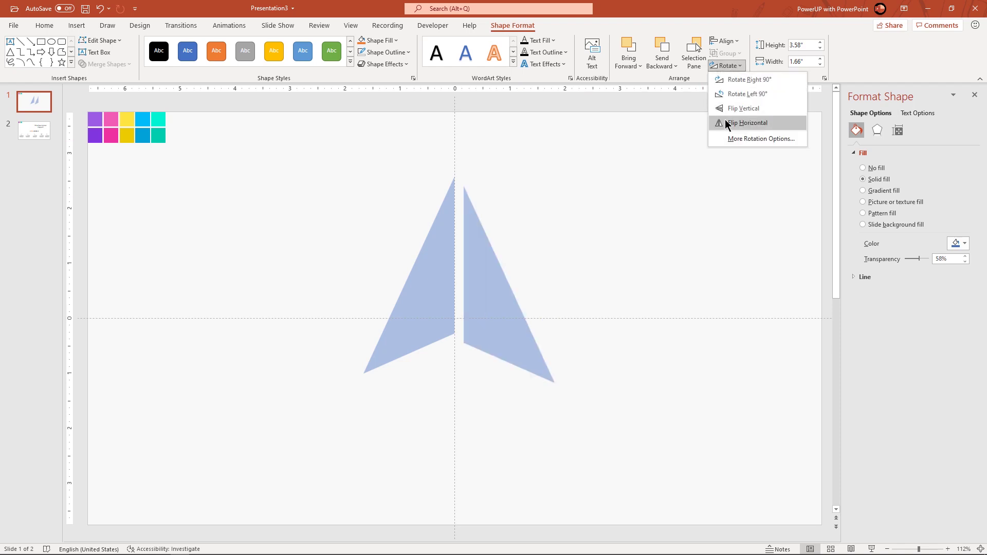
{"action": "left_click_drag", "start_coordinate": [487, 320], "coordinate": [477, 312]}
{"action": "left_click", "coordinate": [408, 325], "text": "shift"}
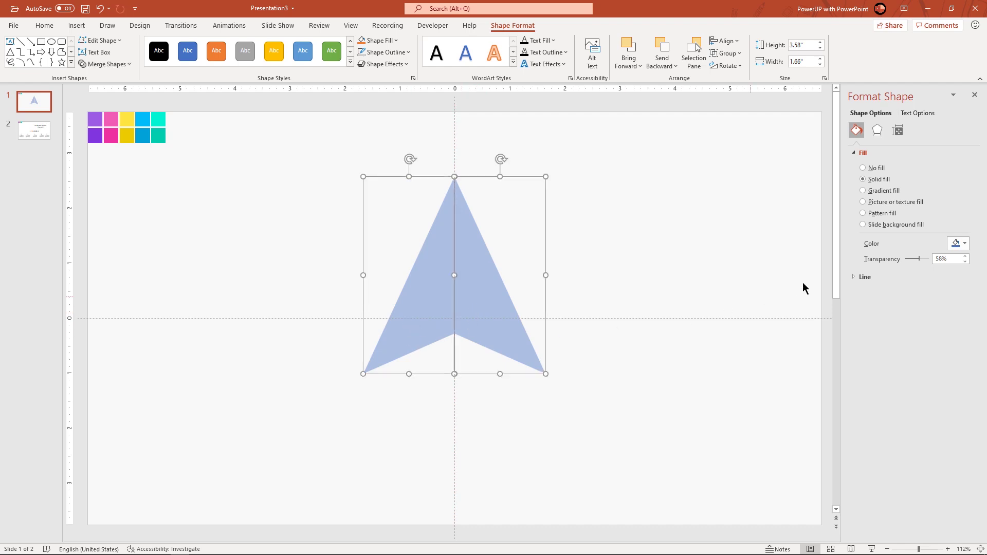
{"action": "left_click_drag", "start_coordinate": [920, 262], "coordinate": [904, 259]}
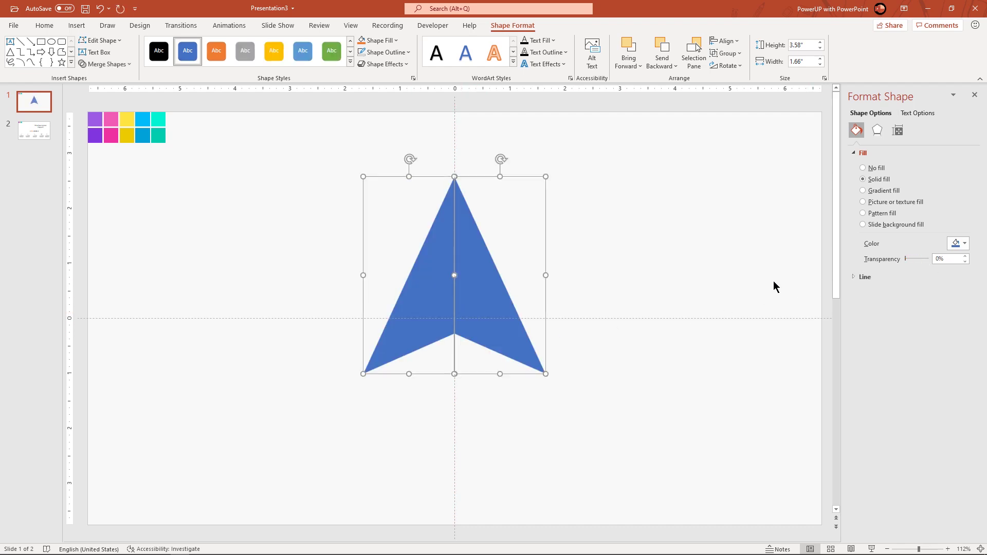
- Eyedrop the light purple swatch onto the arrow's left half
{"action": "left_click", "coordinate": [639, 291]}
{"action": "left_click", "coordinate": [429, 304]}
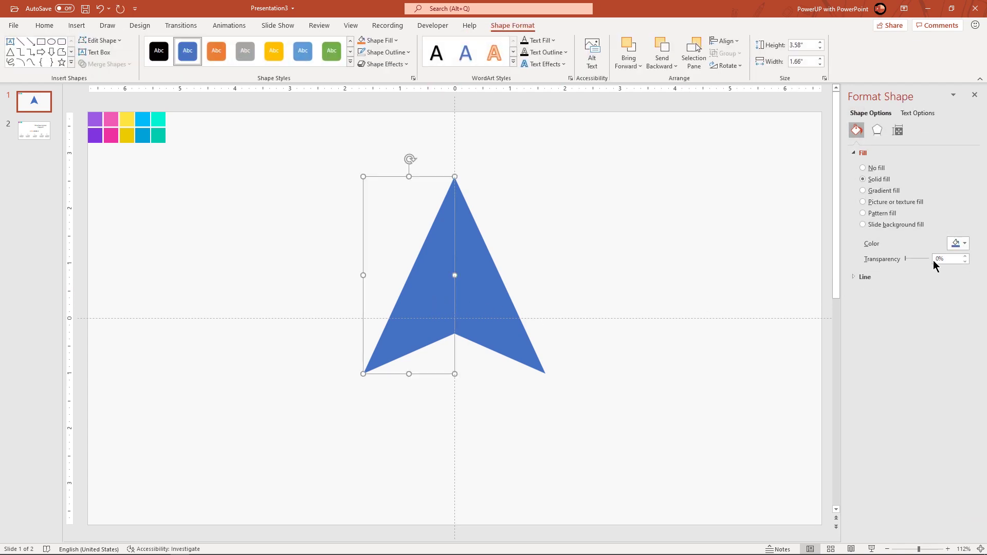
{"action": "left_click", "coordinate": [956, 244]}
{"action": "left_click", "coordinate": [920, 398]}
{"action": "left_click", "coordinate": [95, 119]}
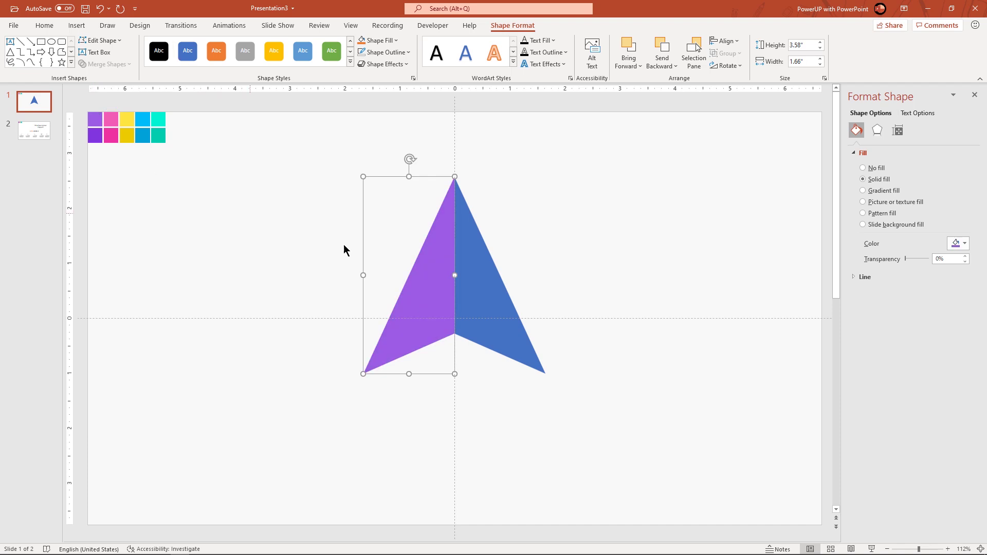
- Eyedrop the dark purple swatch onto the arrow's right half
{"action": "left_click", "coordinate": [475, 300]}
{"action": "left_click", "coordinate": [965, 244]}
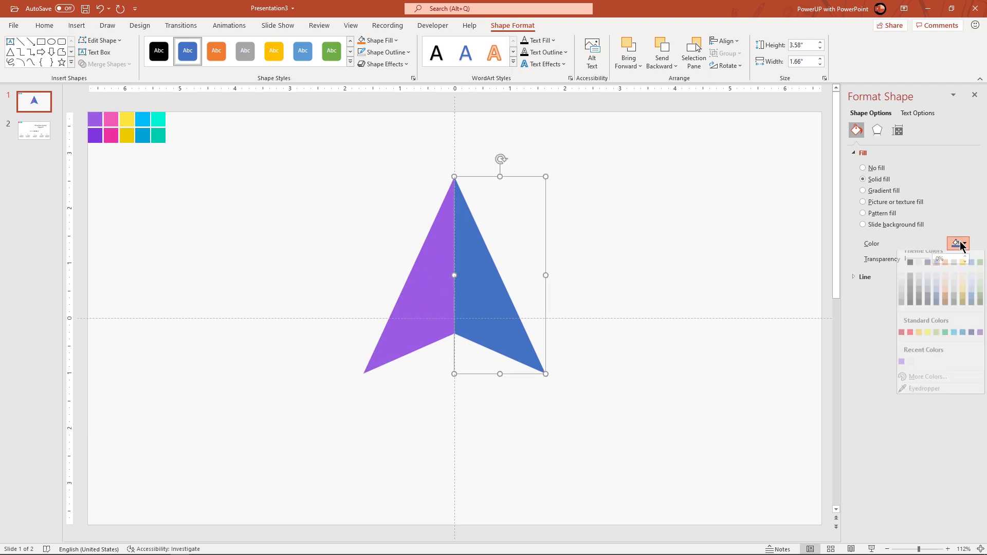
{"action": "left_click", "coordinate": [917, 397]}
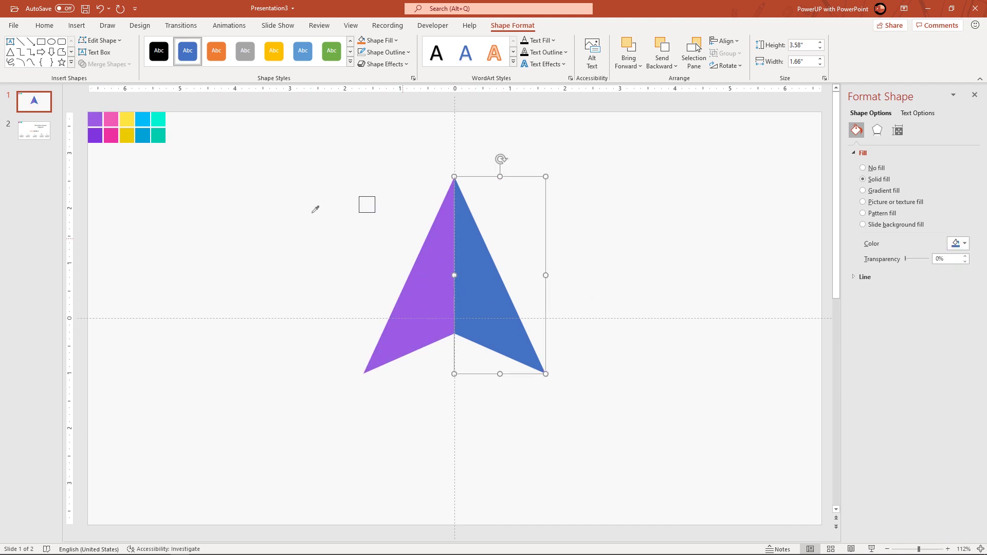
{"action": "left_click", "coordinate": [97, 137]}
{"action": "left_click", "coordinate": [276, 245]}
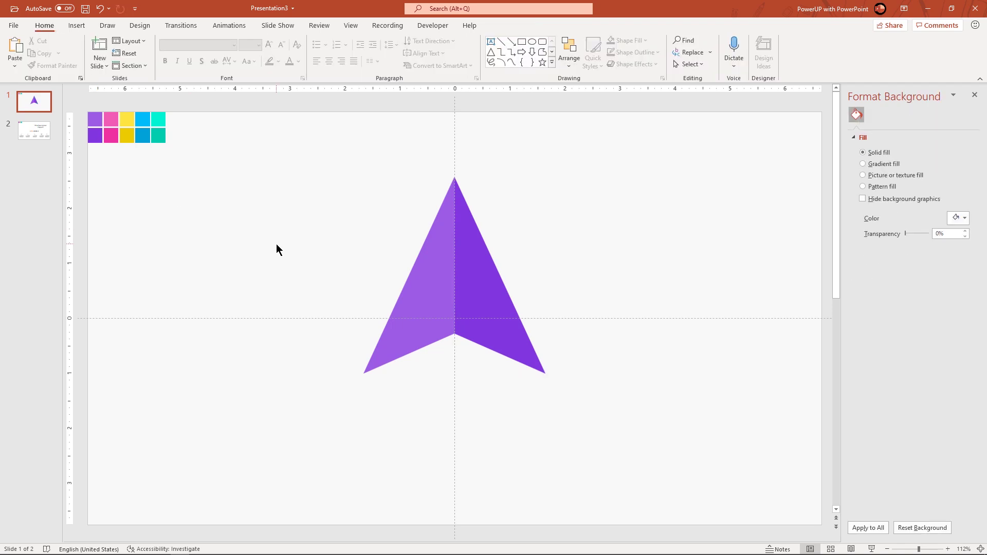
{"action": "left_click", "coordinate": [76, 25]}
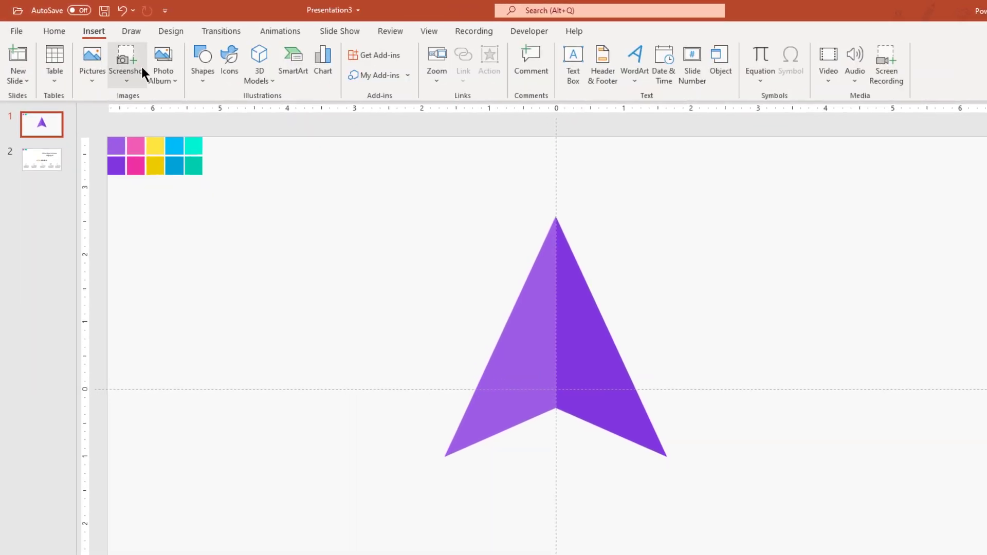
- Draw a right triangle to the right of the arrow and remove its outline
{"action": "left_click", "coordinate": [203, 81]}
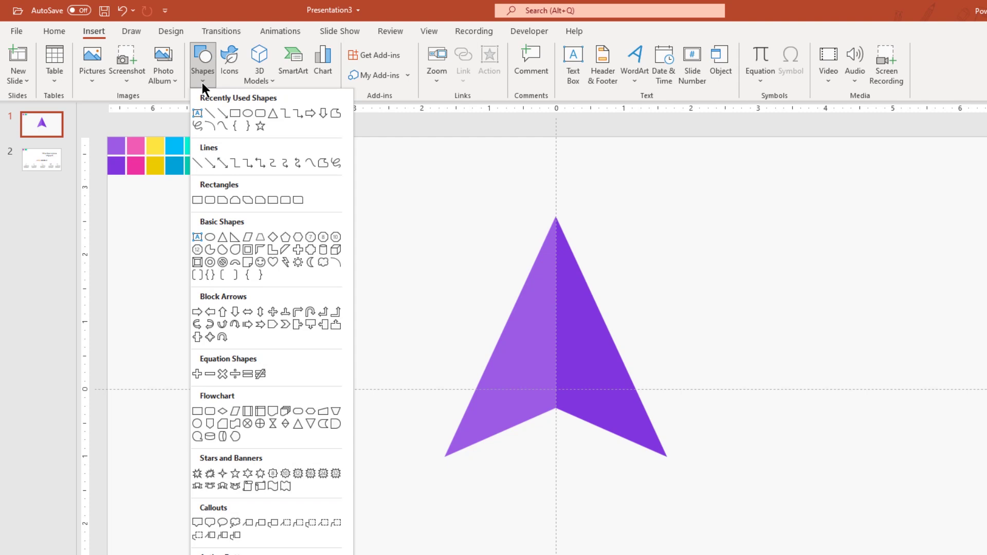
{"action": "left_click", "coordinate": [234, 235]}
{"action": "left_click_drag", "start_coordinate": [689, 267], "coordinate": [851, 489]}
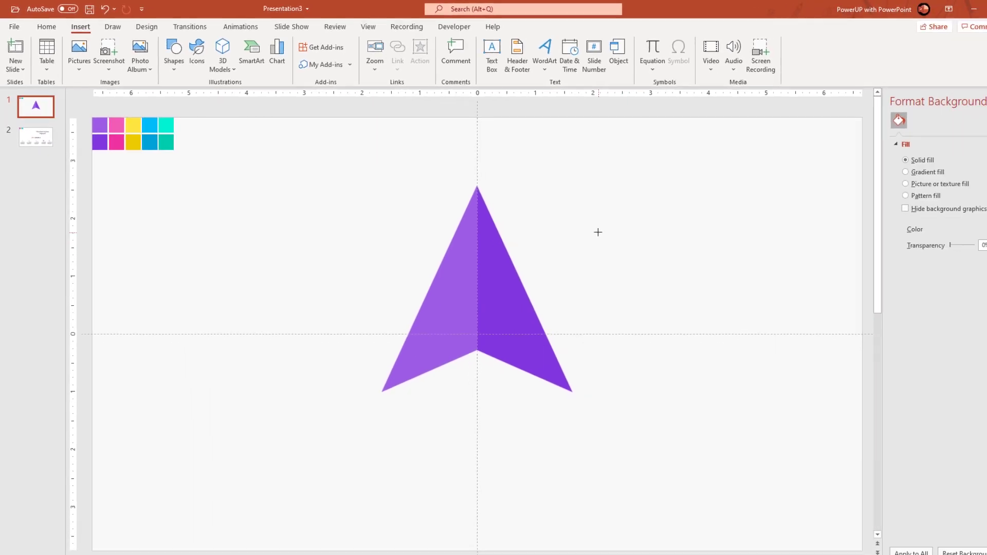
{"action": "left_click_drag", "start_coordinate": [703, 403], "coordinate": [702, 404]}
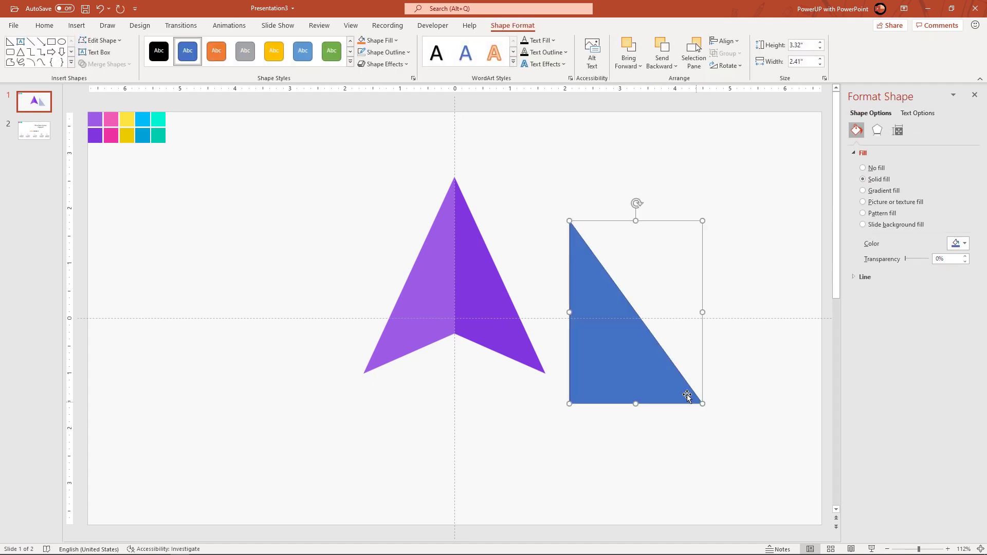
{"action": "left_click", "coordinate": [386, 52]}
{"action": "left_click", "coordinate": [386, 195]}
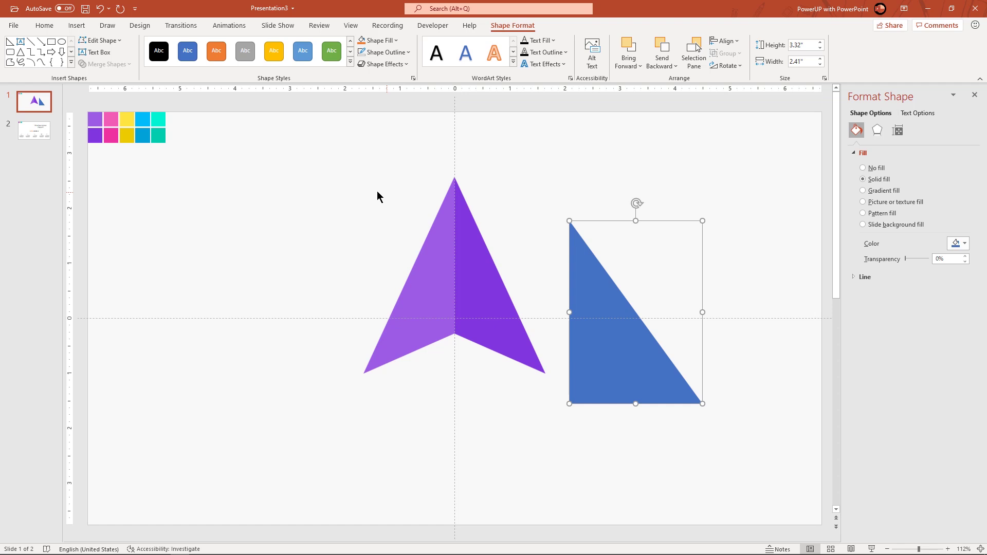
- Draw a tall rectangle over the triangle and tilt it at an angle
{"action": "left_click", "coordinate": [76, 26]}
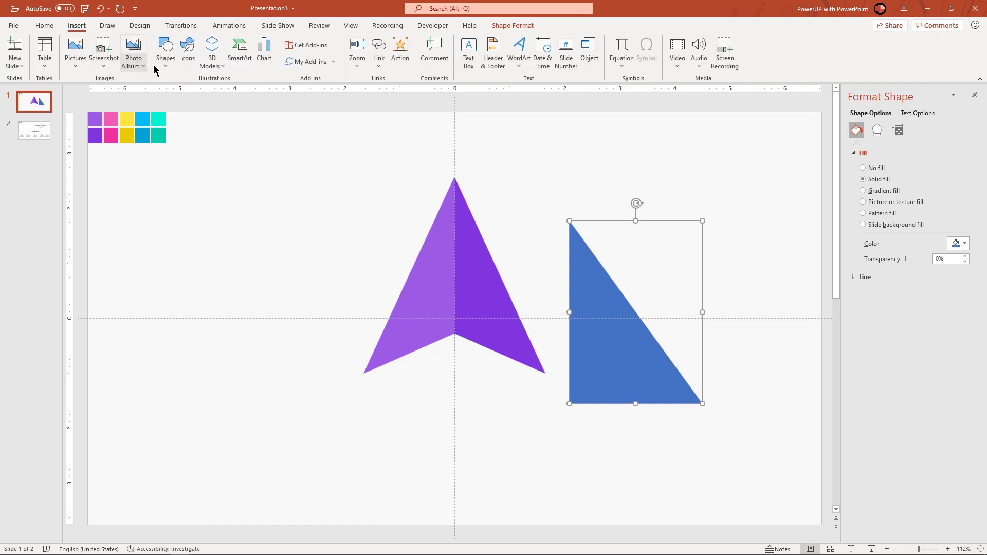
{"action": "left_click", "coordinate": [166, 65]}
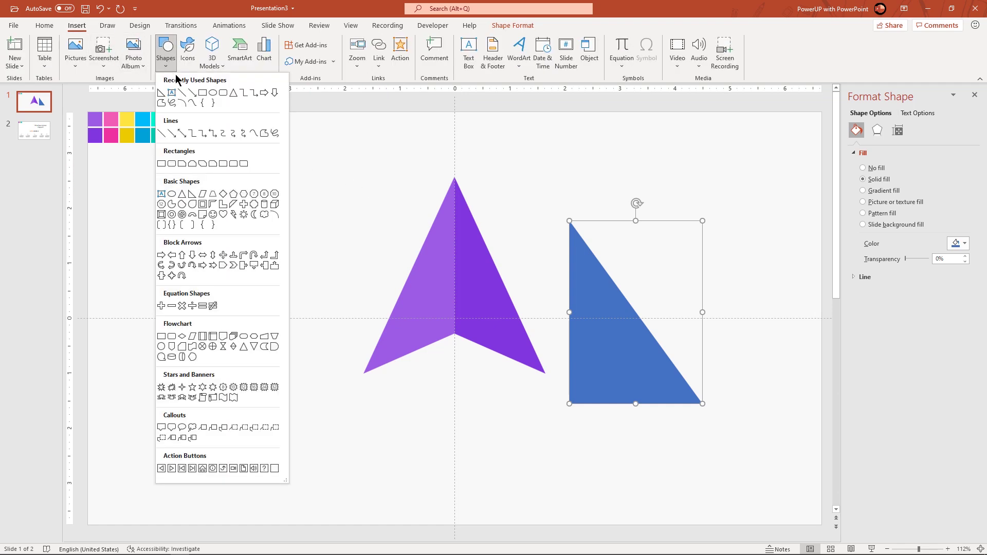
{"action": "left_click", "coordinate": [202, 94]}
{"action": "left_click_drag", "start_coordinate": [577, 187], "coordinate": [719, 487]}
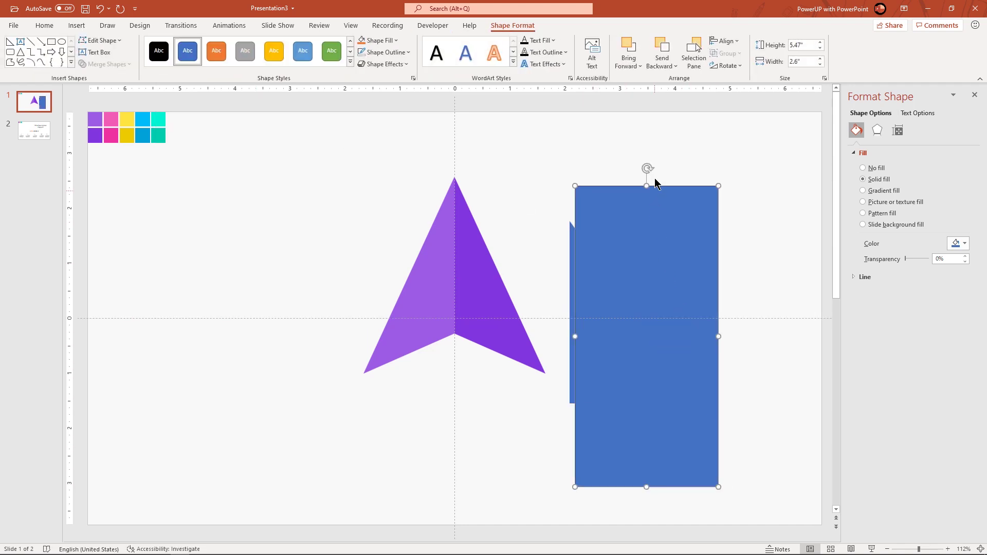
{"action": "left_click_drag", "start_coordinate": [650, 167], "coordinate": [617, 163]}
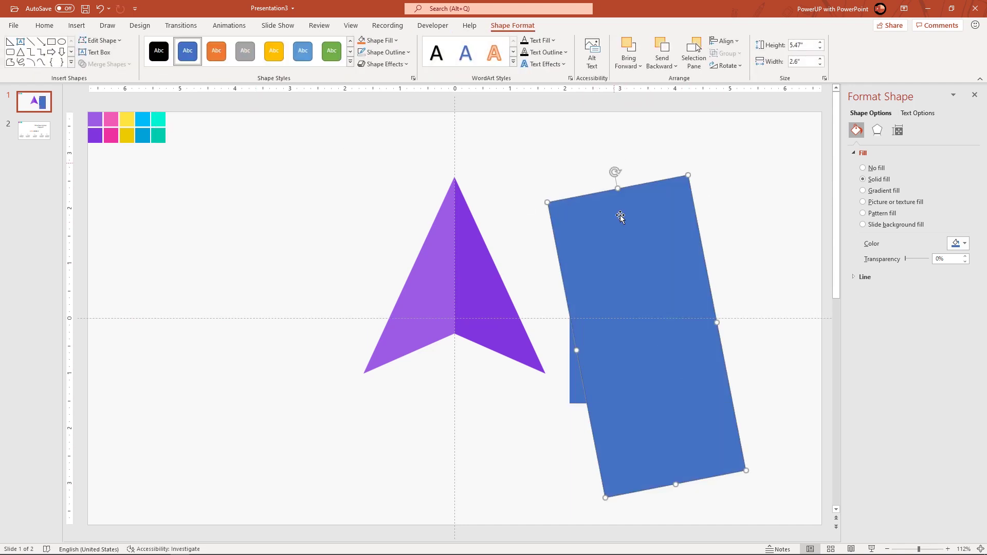
{"action": "left_click_drag", "start_coordinate": [624, 333], "coordinate": [593, 341]}
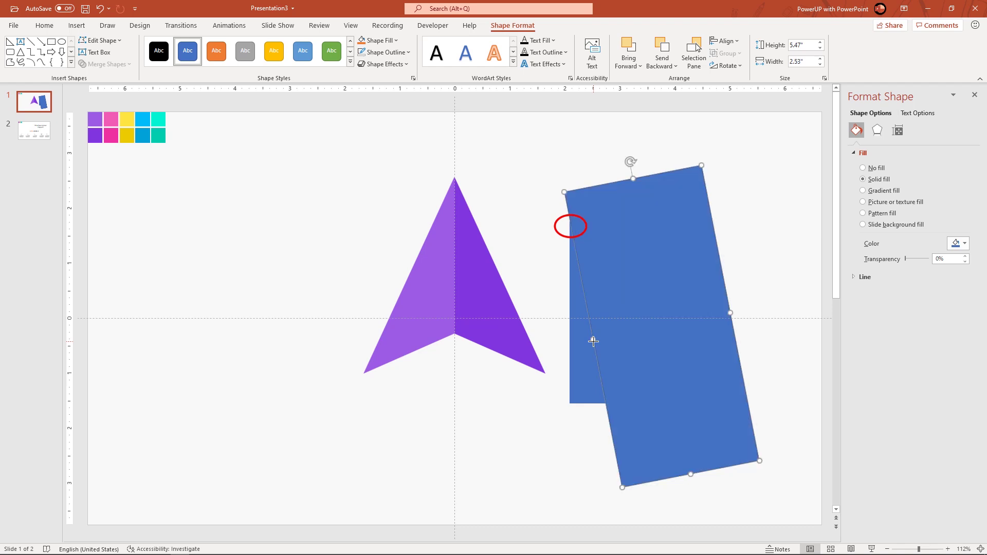
- Intersect the upright and tilted shapes, leaving a 3.3 by 2.4 in slanted triangle
{"action": "left_click", "coordinate": [586, 375]}
{"action": "left_click", "coordinate": [714, 393], "text": "shift"}
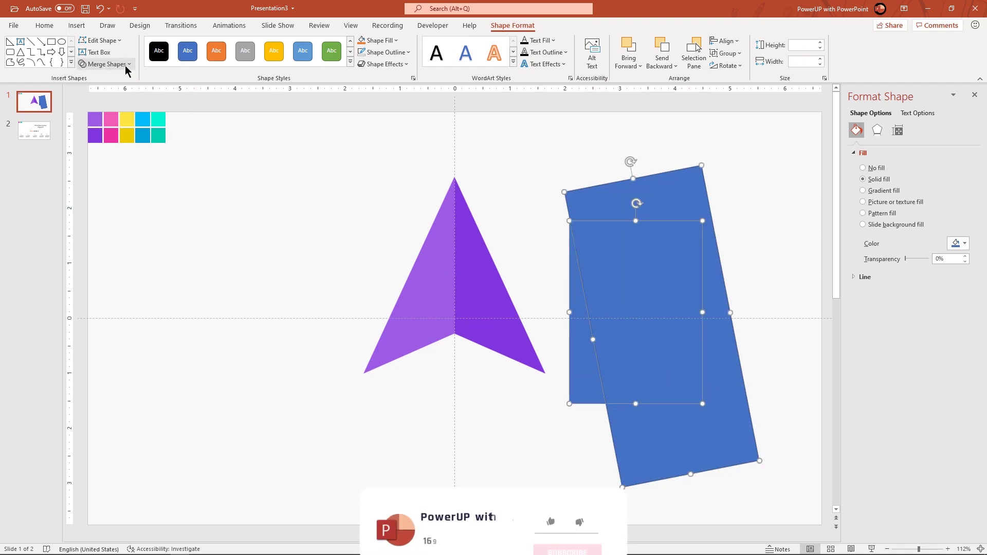
{"action": "left_click", "coordinate": [123, 65]}
{"action": "left_click", "coordinate": [108, 122]}
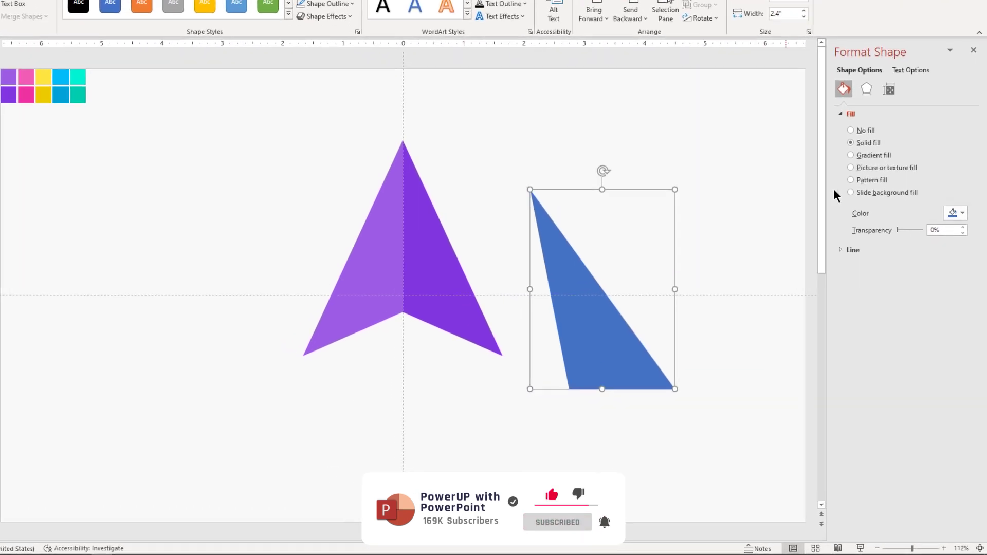
- Give the triangle a gradient fill, delete the extra stops, and make the remaining stop dark
{"action": "left_click", "coordinate": [865, 155]}
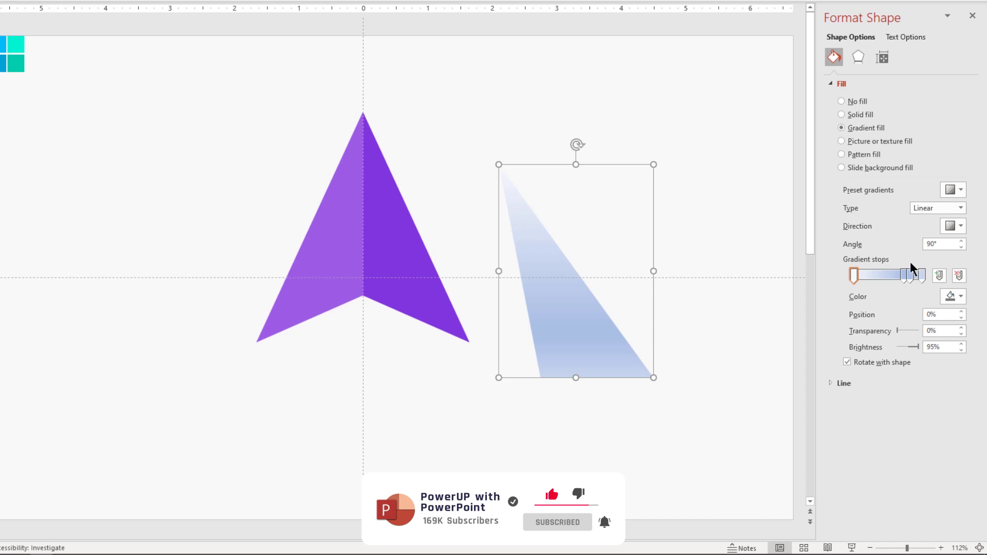
{"action": "left_click", "coordinate": [921, 270]}
{"action": "left_click", "coordinate": [957, 275]}
{"action": "left_click", "coordinate": [957, 276]}
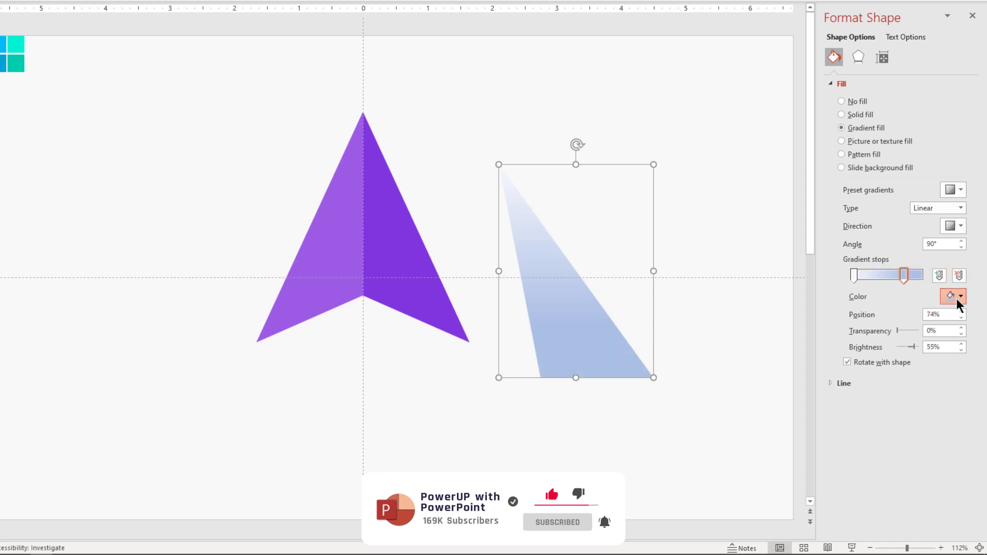
{"action": "left_click", "coordinate": [956, 298]}
{"action": "left_click", "coordinate": [896, 366]}
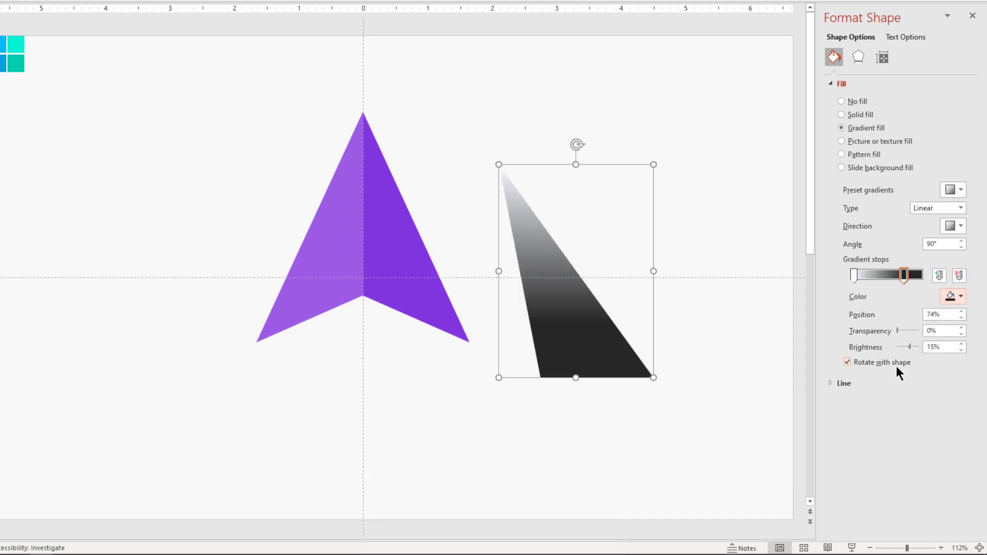
- Make the light end fully transparent, move the dark stop near the end, and set angle 240°
{"action": "left_click", "coordinate": [852, 276]}
{"action": "left_click_drag", "start_coordinate": [896, 329], "coordinate": [929, 328]}
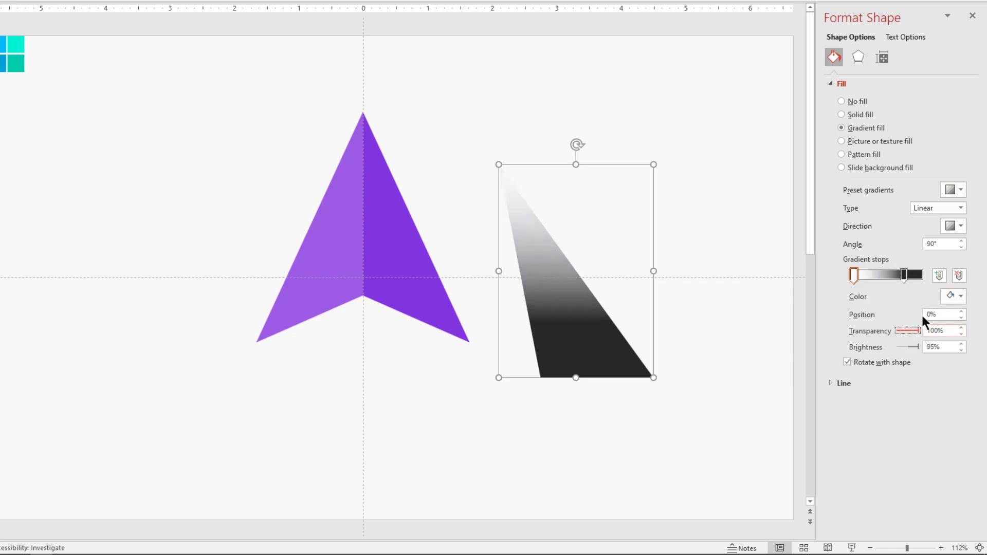
{"action": "left_click_drag", "start_coordinate": [903, 274], "coordinate": [920, 276]}
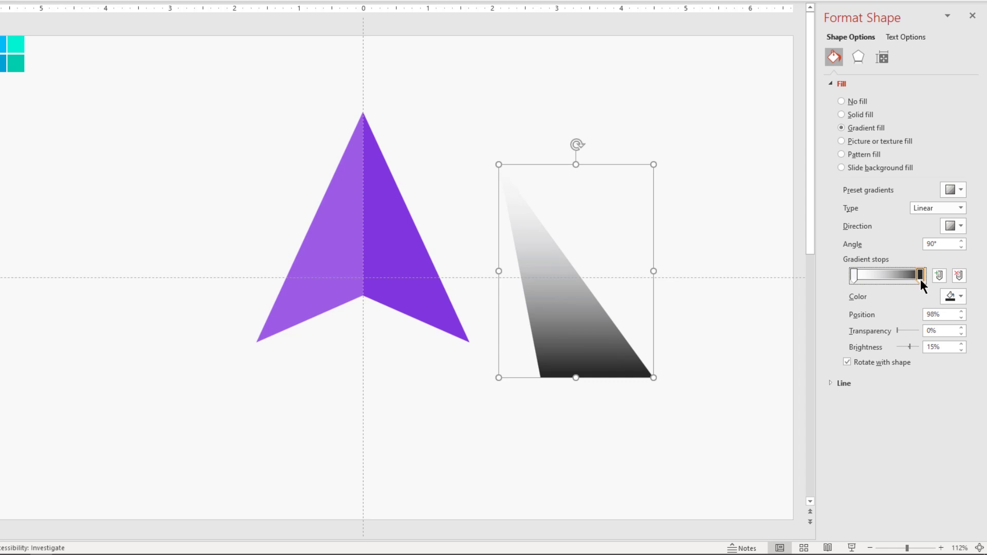
{"action": "left_click", "coordinate": [961, 241]}
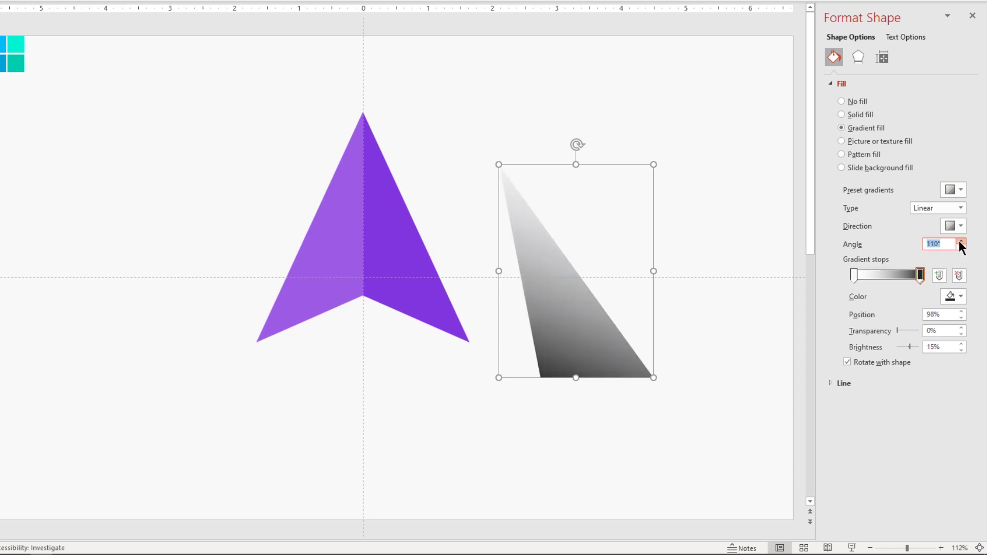
{"action": "left_click", "coordinate": [961, 241]}
{"action": "left_click", "coordinate": [961, 241]}
{"action": "left_click", "coordinate": [961, 241]}
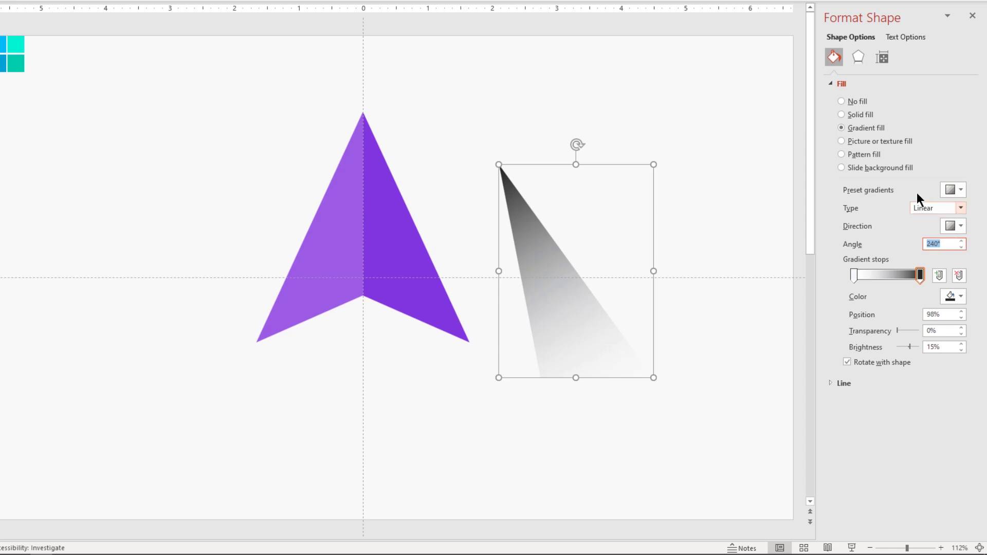
{"action": "left_click", "coordinate": [860, 60]}
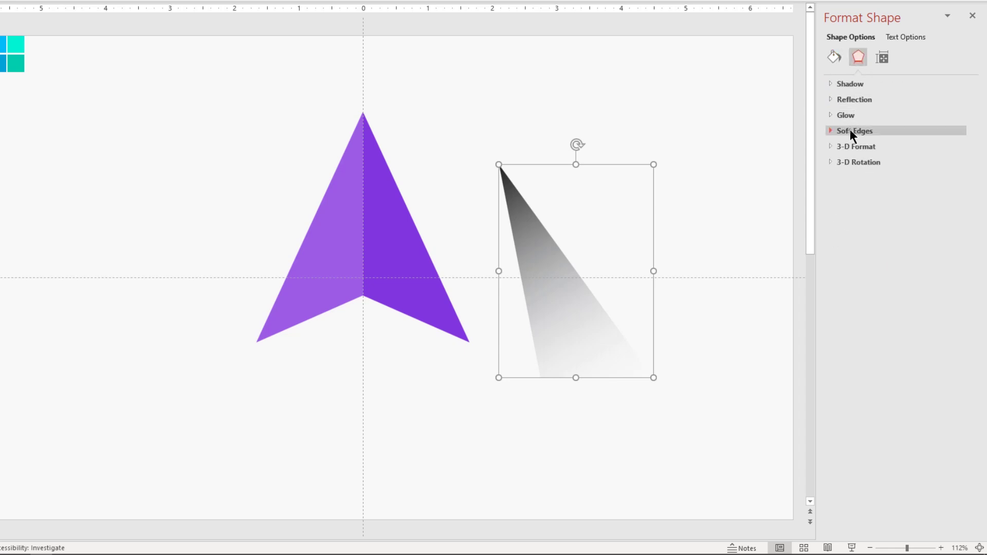
- Apply 9 pt soft edges, rotate the triangle under the arrow's left wing, and soften its gradient
{"action": "left_click", "coordinate": [853, 130]}
{"action": "left_click_drag", "start_coordinate": [856, 165], "coordinate": [861, 169]}
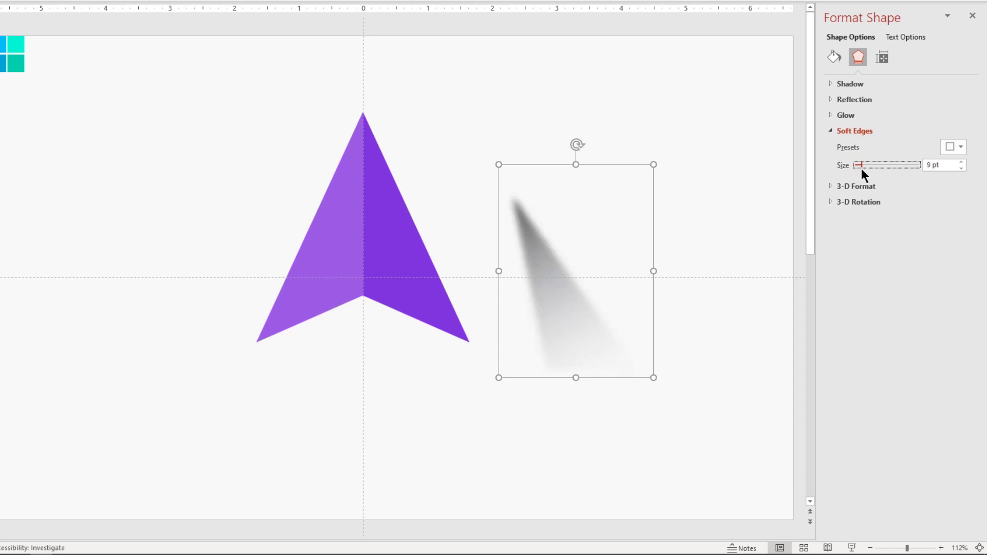
{"action": "left_click_drag", "start_coordinate": [578, 145], "coordinate": [705, 256]}
{"action": "left_click_drag", "start_coordinate": [576, 247], "coordinate": [309, 328]}
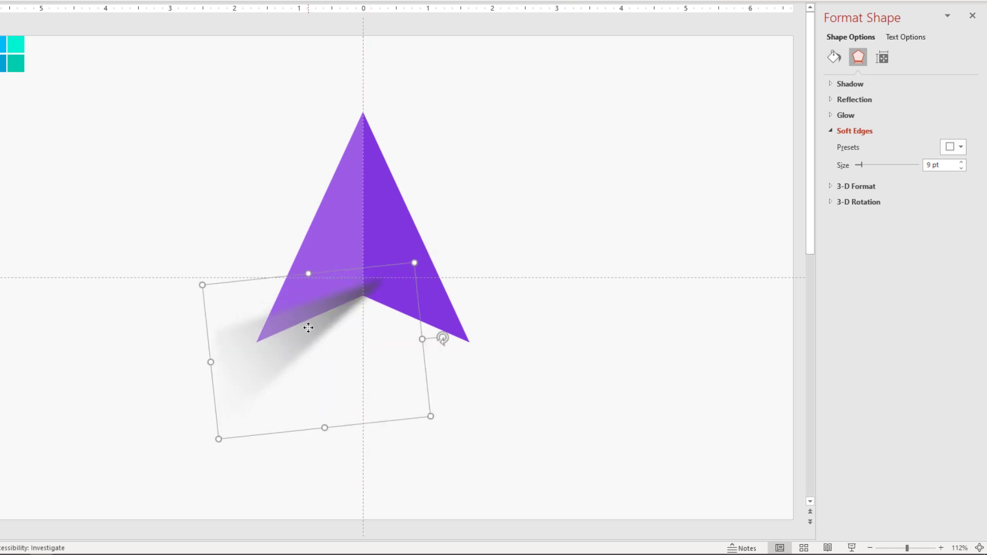
{"action": "left_click", "coordinate": [833, 57]}
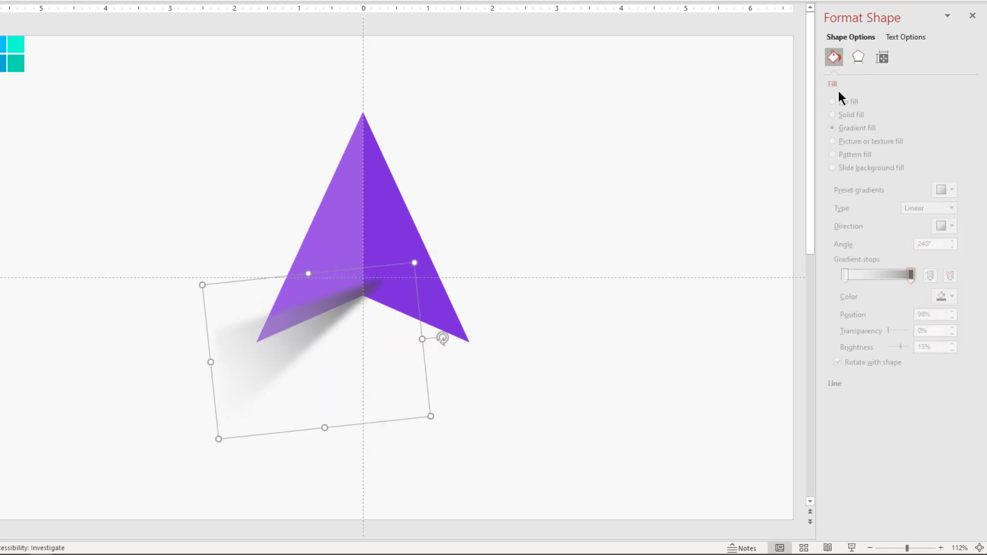
{"action": "left_click_drag", "start_coordinate": [858, 276], "coordinate": [907, 275]}
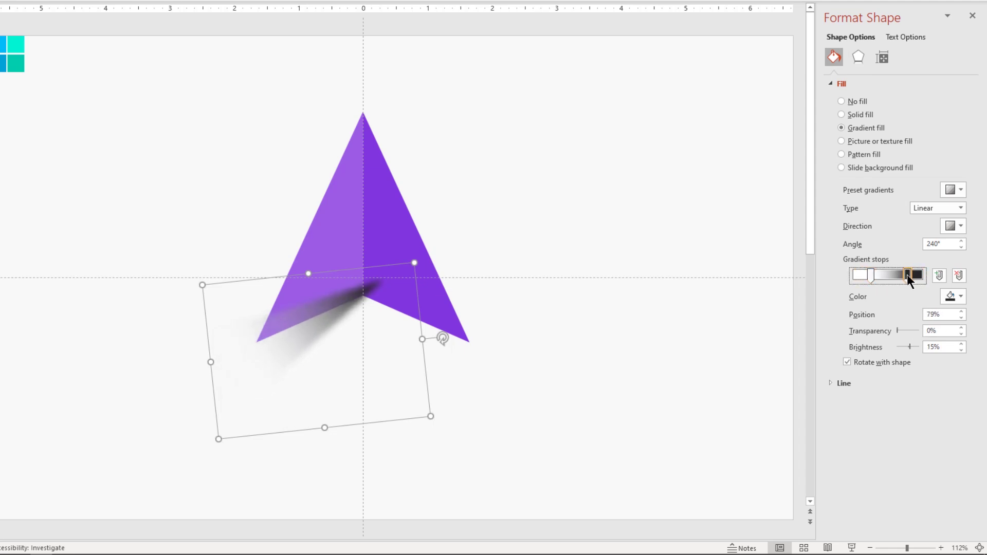
- Send the shadow to the back, behind the arrow
{"action": "right_click", "coordinate": [332, 324]}
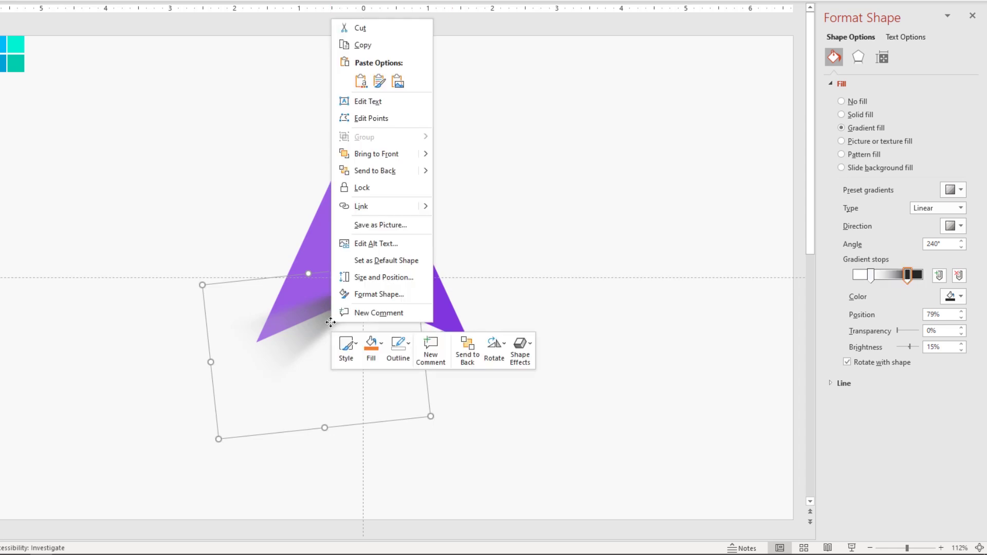
{"action": "left_click", "coordinate": [371, 171]}
{"action": "left_click", "coordinate": [482, 374]}
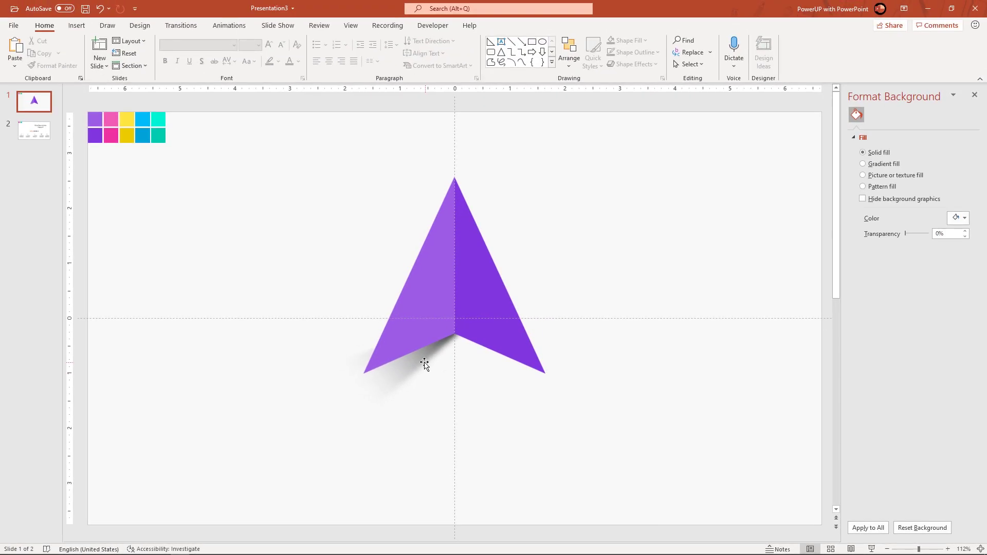
- Duplicate the shadow, flip it horizontally, place it under the right wing, and send it back
{"action": "left_click", "coordinate": [424, 363]}
{"action": "key", "text": "ctrl+d"}
{"action": "left_click_drag", "start_coordinate": [417, 362], "coordinate": [564, 408]}
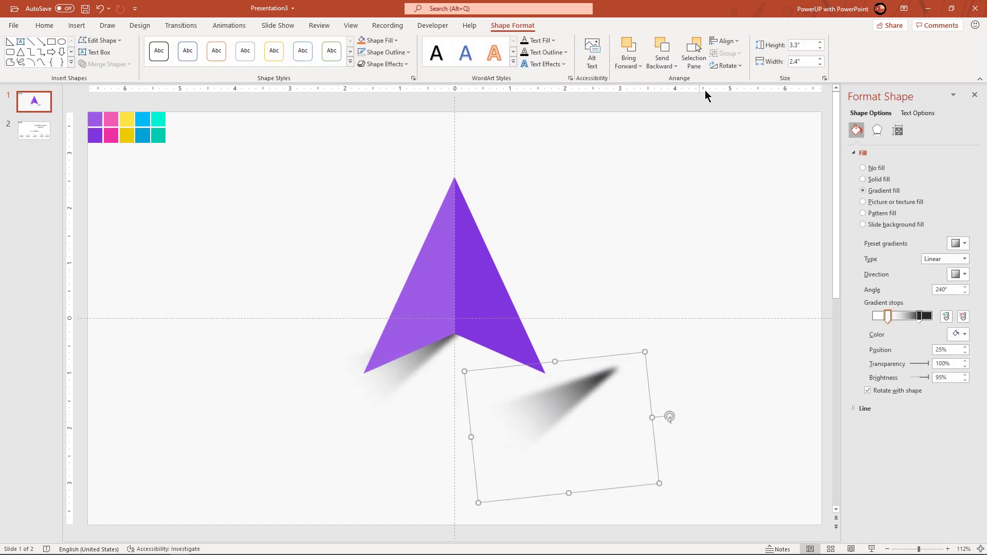
{"action": "left_click", "coordinate": [726, 65]}
{"action": "left_click", "coordinate": [730, 122]}
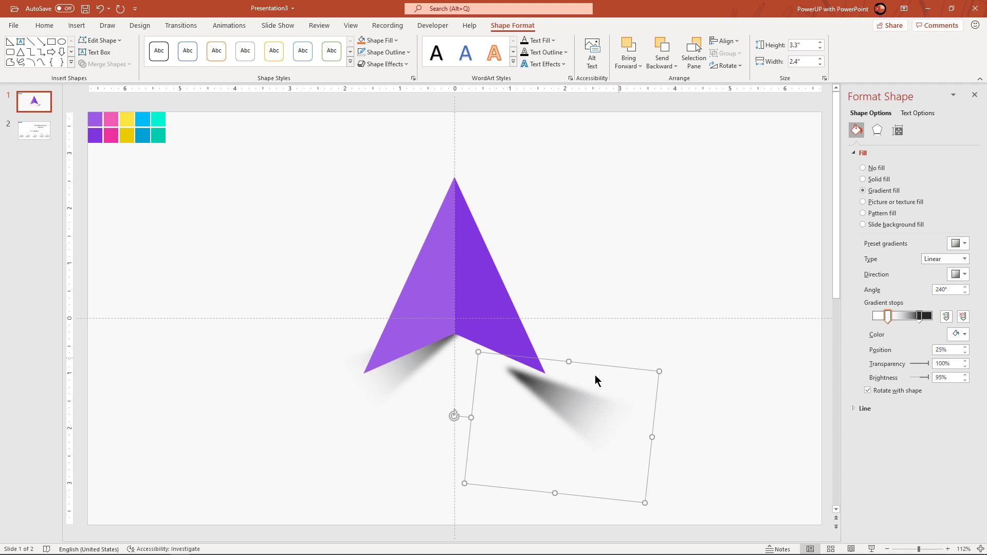
{"action": "left_click_drag", "start_coordinate": [560, 399], "coordinate": [493, 355]}
{"action": "right_click", "coordinate": [497, 374]}
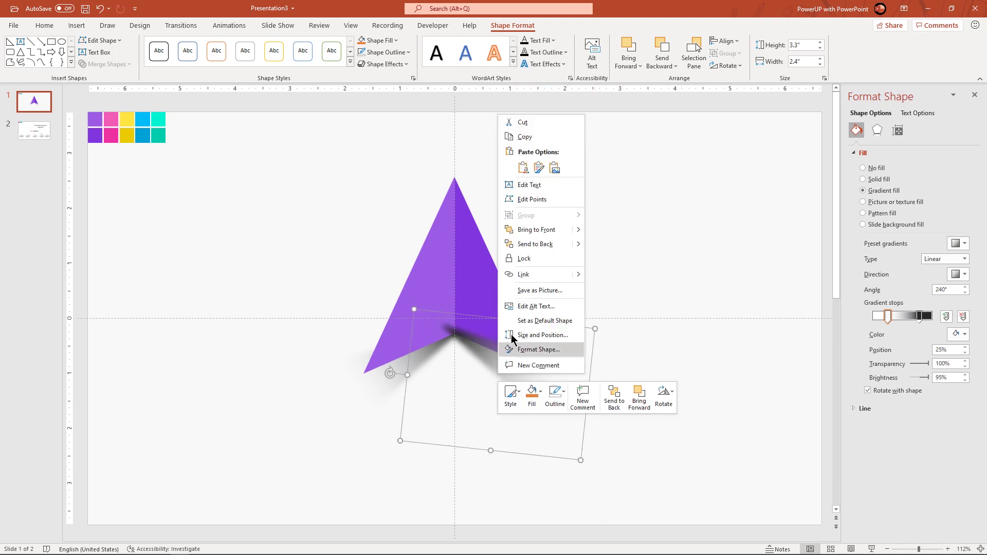
{"action": "left_click", "coordinate": [531, 244]}
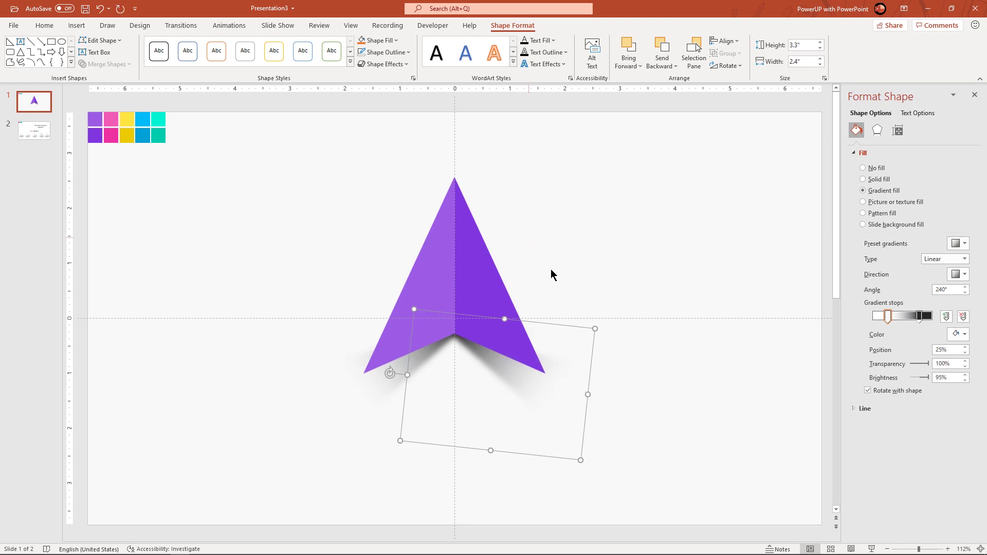
- Nudge the right shadow up slightly and marquee-select the arrow with both shadows
{"action": "left_click", "coordinate": [668, 356]}
{"action": "left_click", "coordinate": [504, 383]}
{"action": "key", "text": "ctrl+Up"}
{"action": "key", "text": "ctrl+Up"}
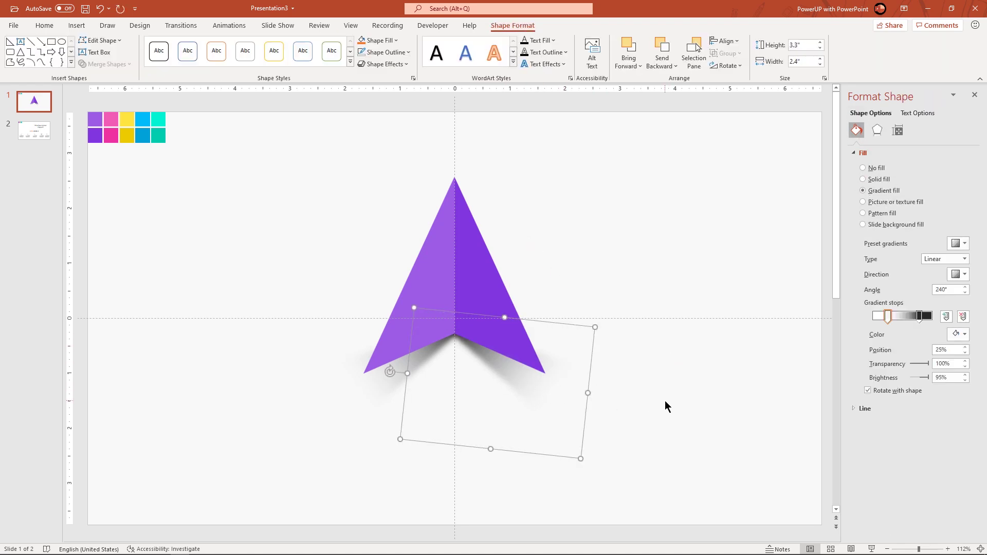
{"action": "left_click", "coordinate": [666, 406]}
{"action": "left_click_drag", "start_coordinate": [658, 469], "coordinate": [275, 133]}
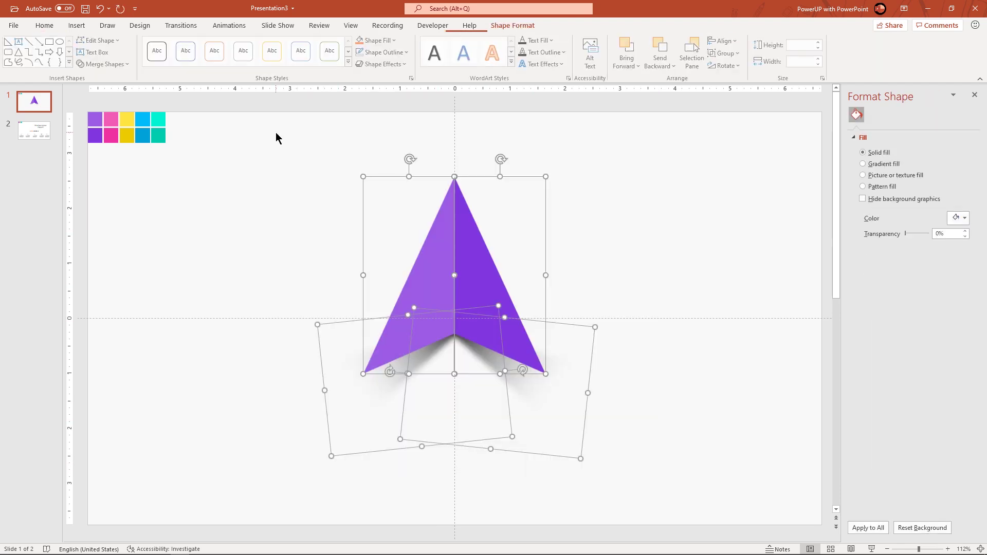
- Group the arrow and both shadows, then shrink the group to 3.4 by 3.3 in
{"action": "right_click", "coordinate": [475, 273]}
{"action": "mouse_move", "coordinate": [504, 342]}
{"action": "left_click", "coordinate": [582, 345]}
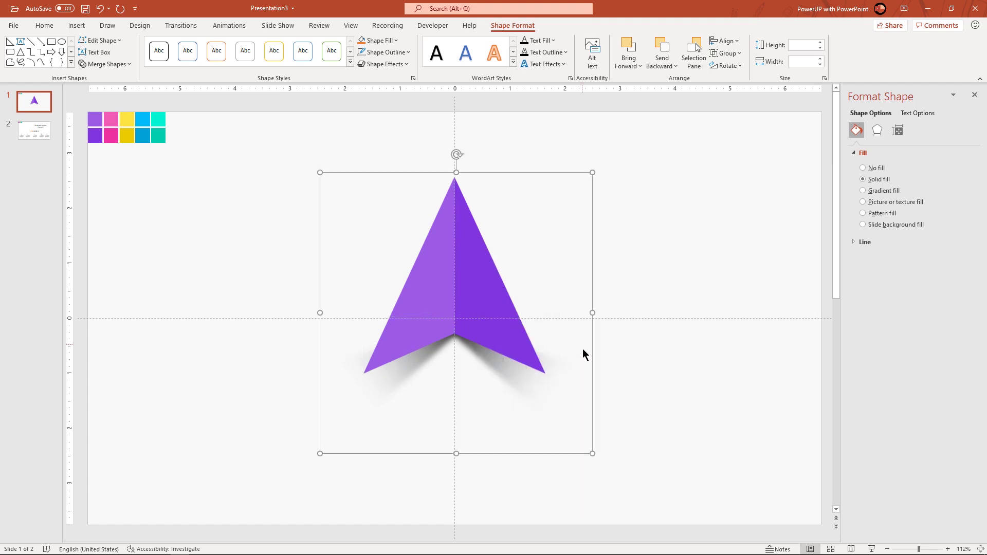
{"action": "left_click_drag", "start_coordinate": [594, 450], "coordinate": [545, 389]}
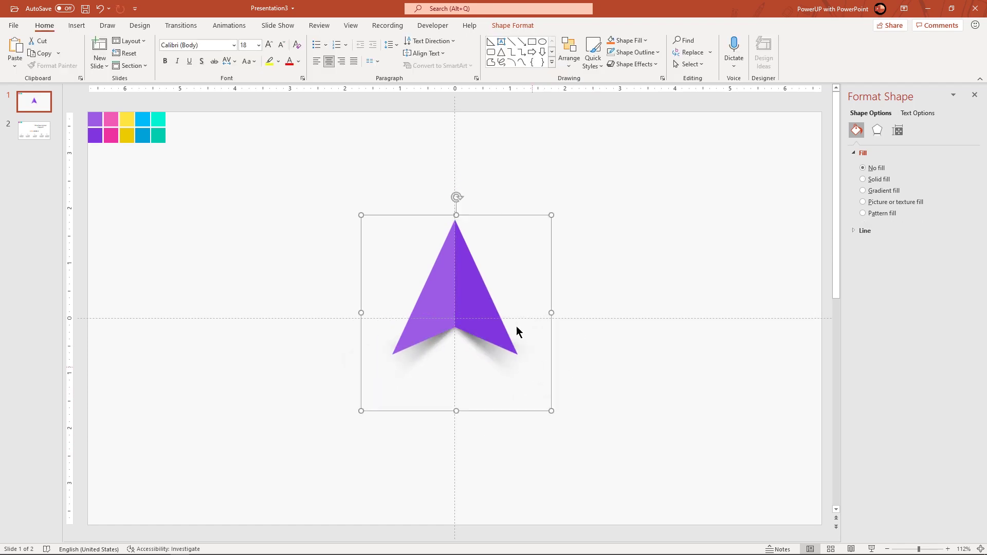
{"action": "left_click", "coordinate": [519, 29]}
{"action": "left_click", "coordinate": [725, 66]}
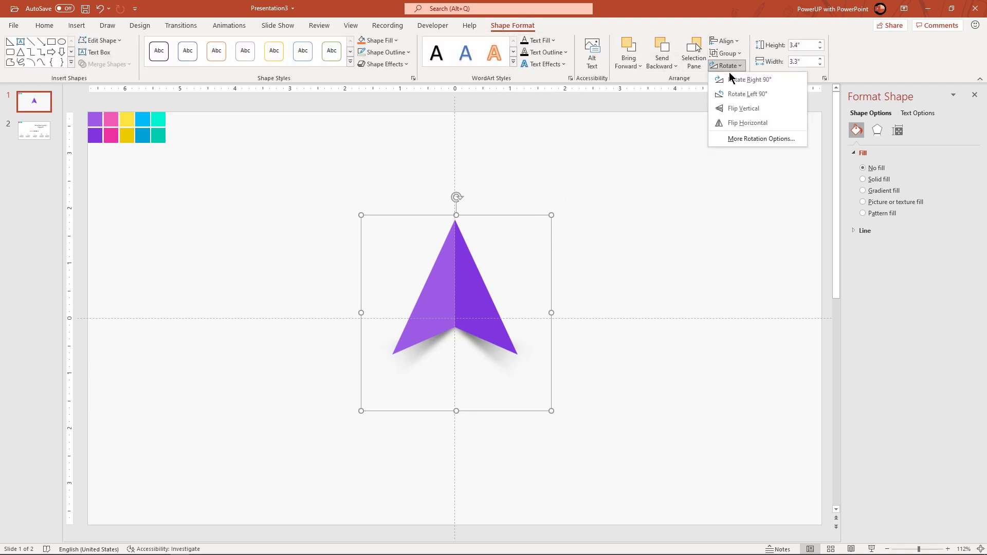
- Rotate the group 90° right so it points right, reposition it, and duplicate it
{"action": "left_click", "coordinate": [731, 78]}
{"action": "left_click_drag", "start_coordinate": [458, 300], "coordinate": [603, 337]}
{"action": "key", "text": "ctrl+d"}
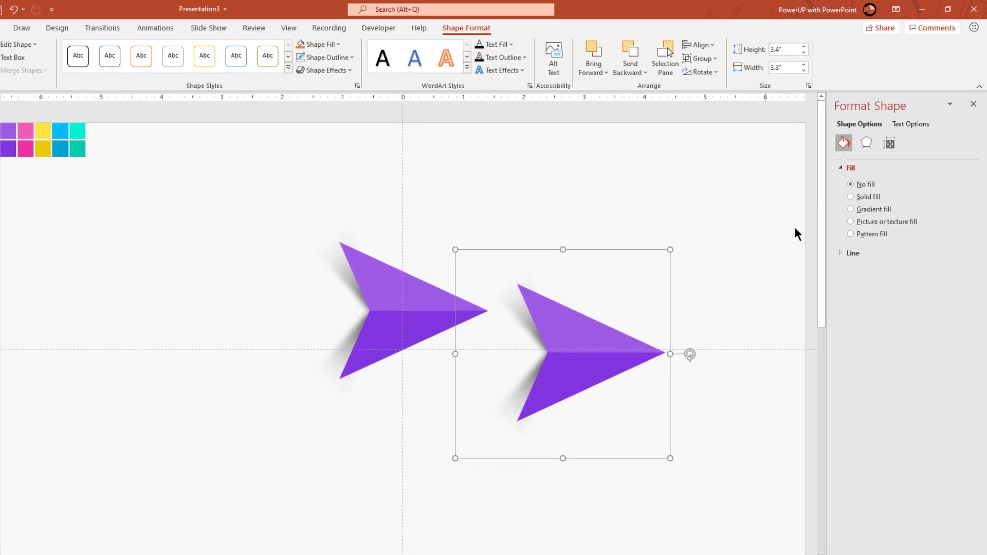
{"action": "left_click", "coordinate": [901, 131]}
{"action": "left_click", "coordinate": [834, 193]}
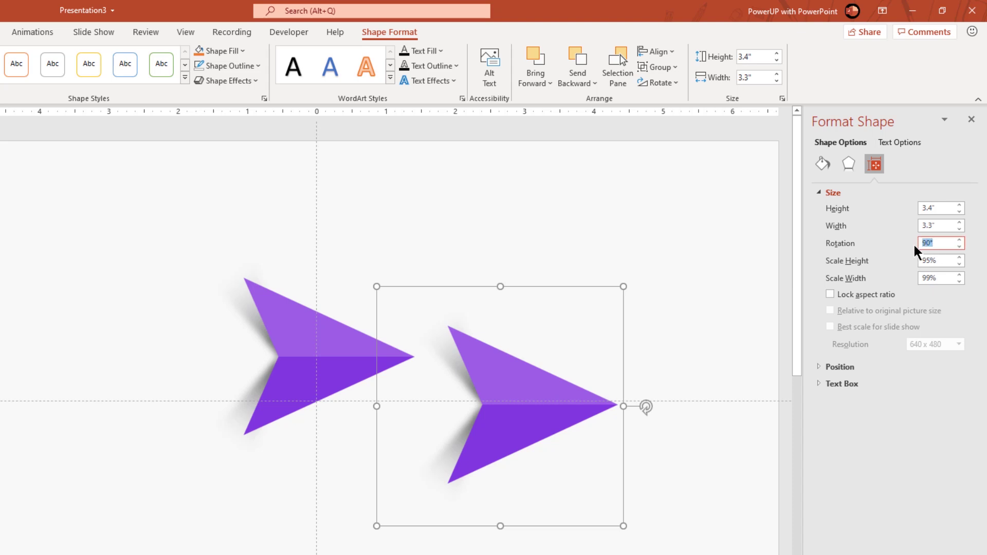